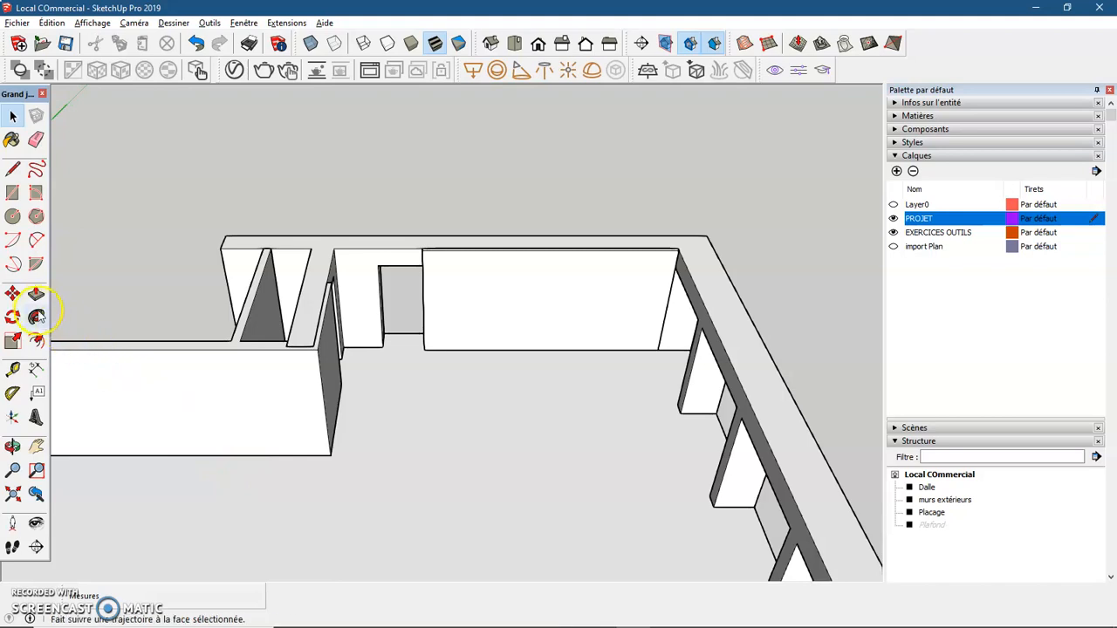
# Draw a two-point arc on the floor from the partition wall's corner to the back wall, bulging outward about 141.2 cm.
pyautogui.click(36, 318)
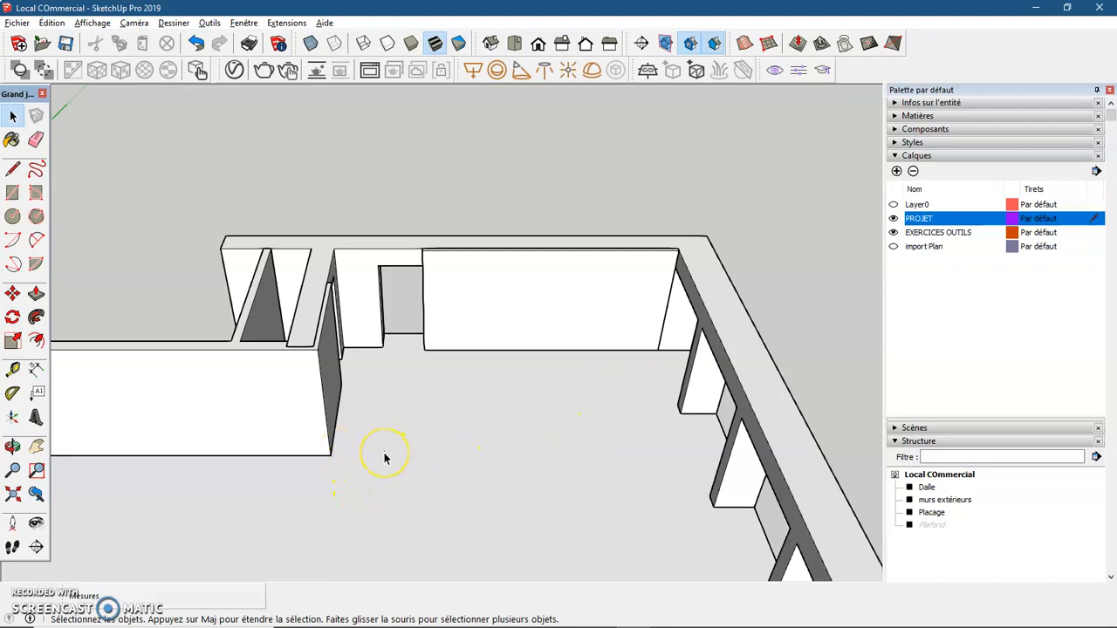
pyautogui.click(38, 242)
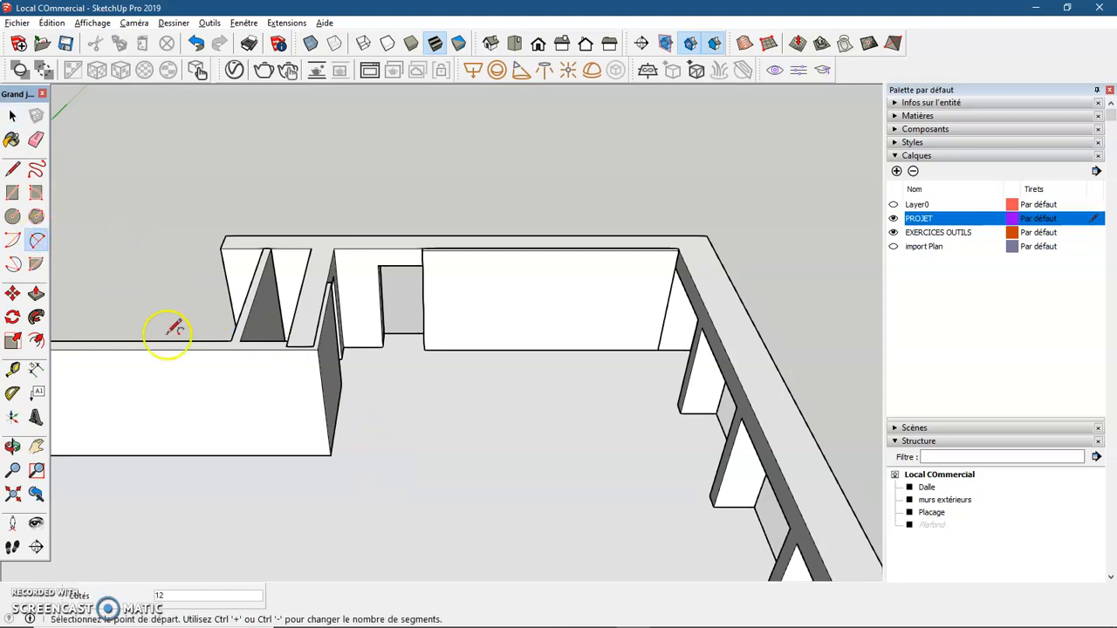
pyautogui.click(330, 454)
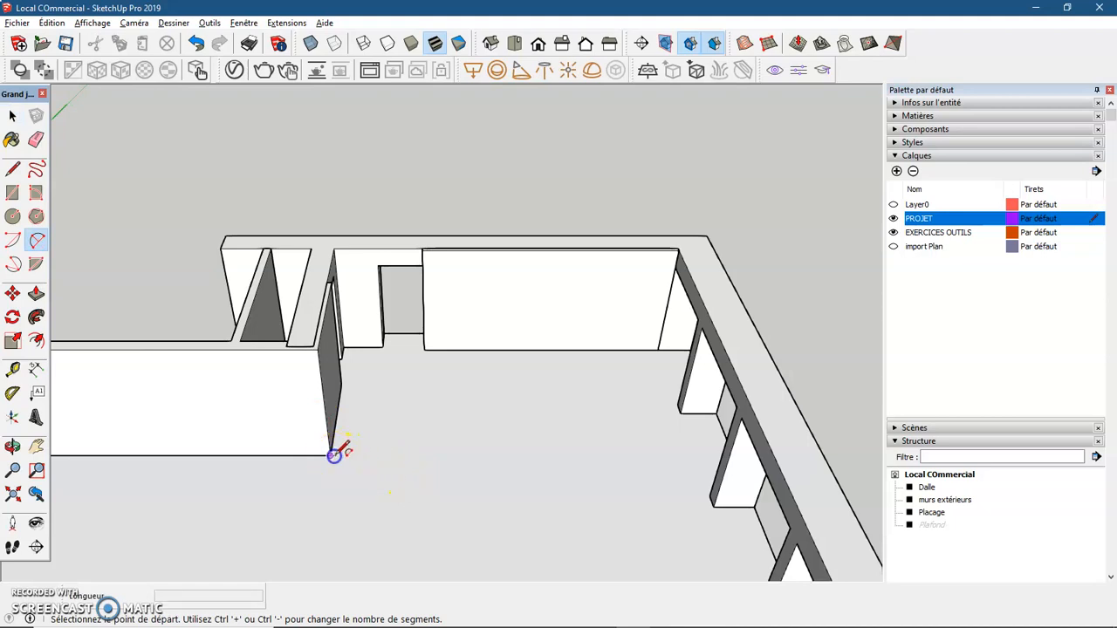
pyautogui.click(592, 350)
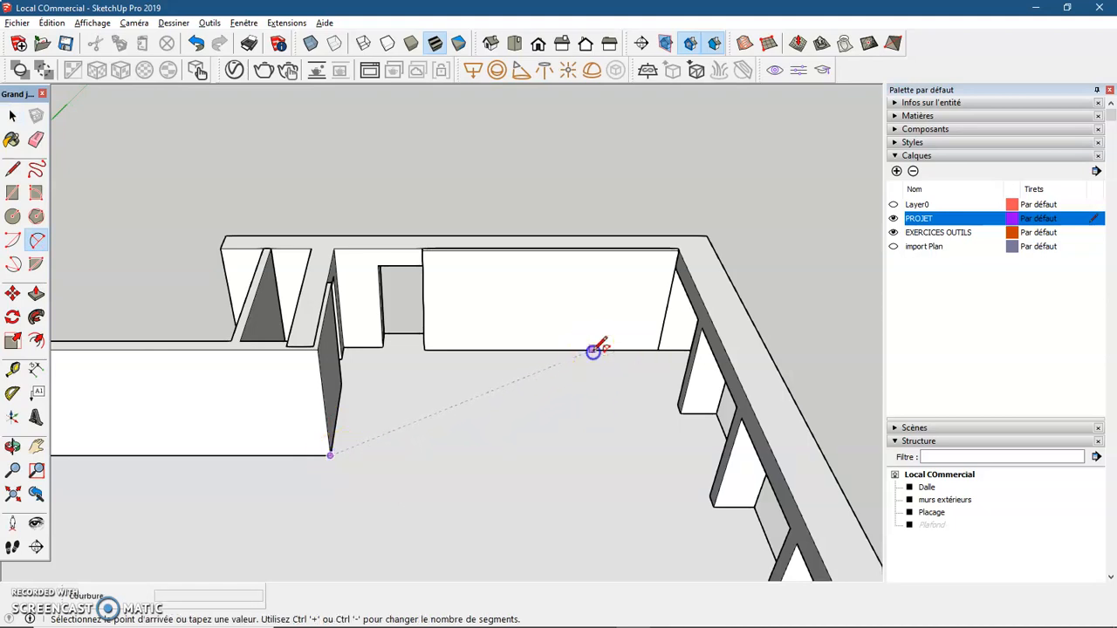
pyautogui.click(609, 395)
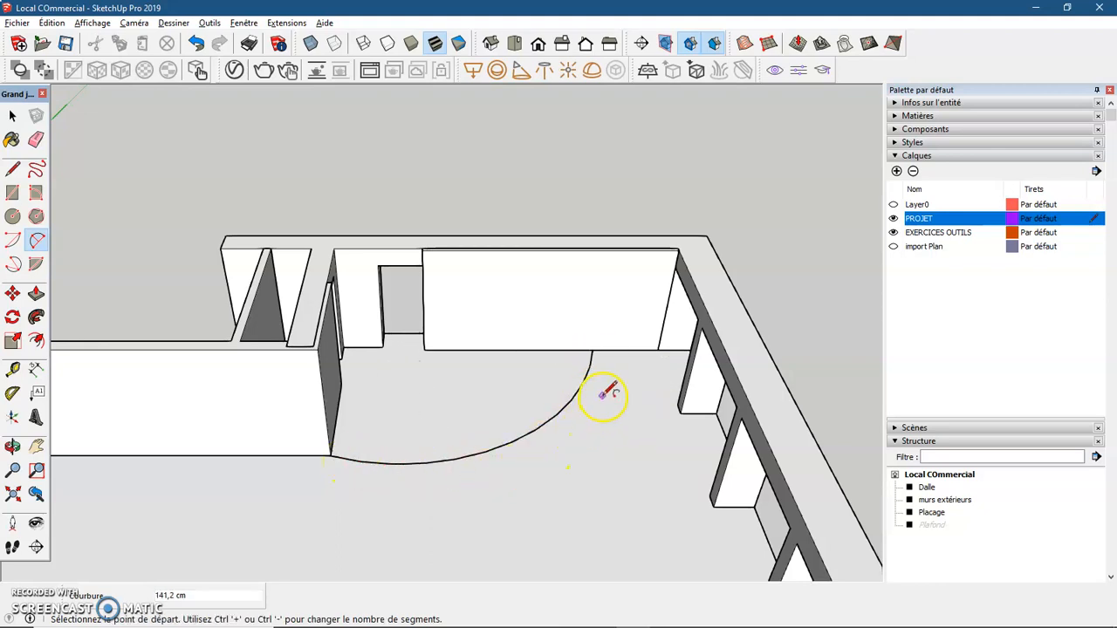
pyautogui.press('space')
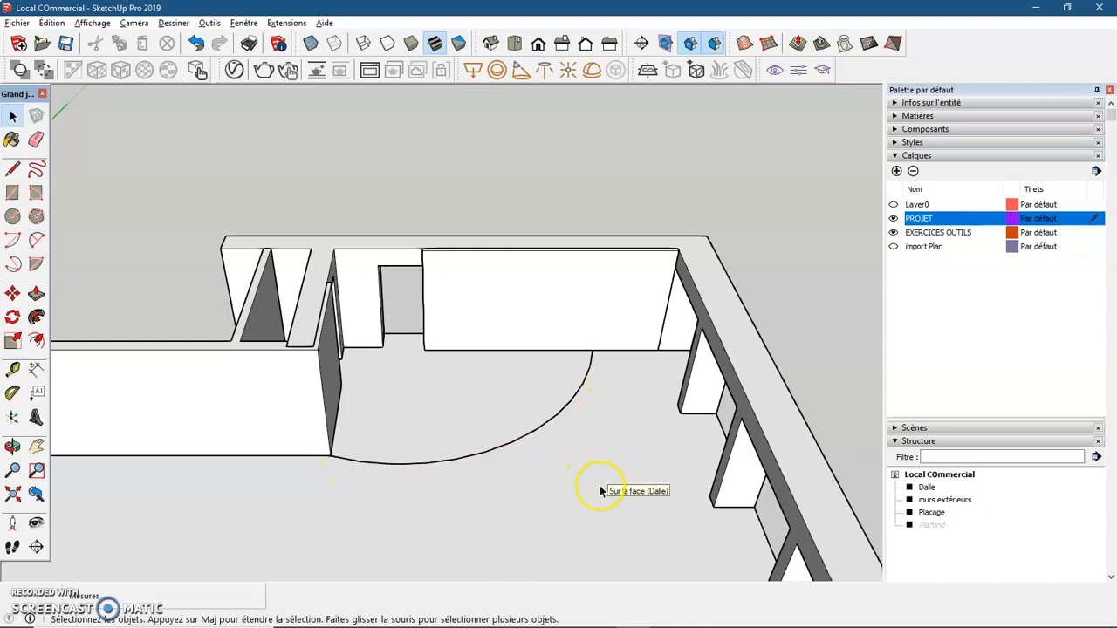
# Set the floor arc's segment count to 50 to smooth the curve.
pyautogui.scroll(3, 511, 443)
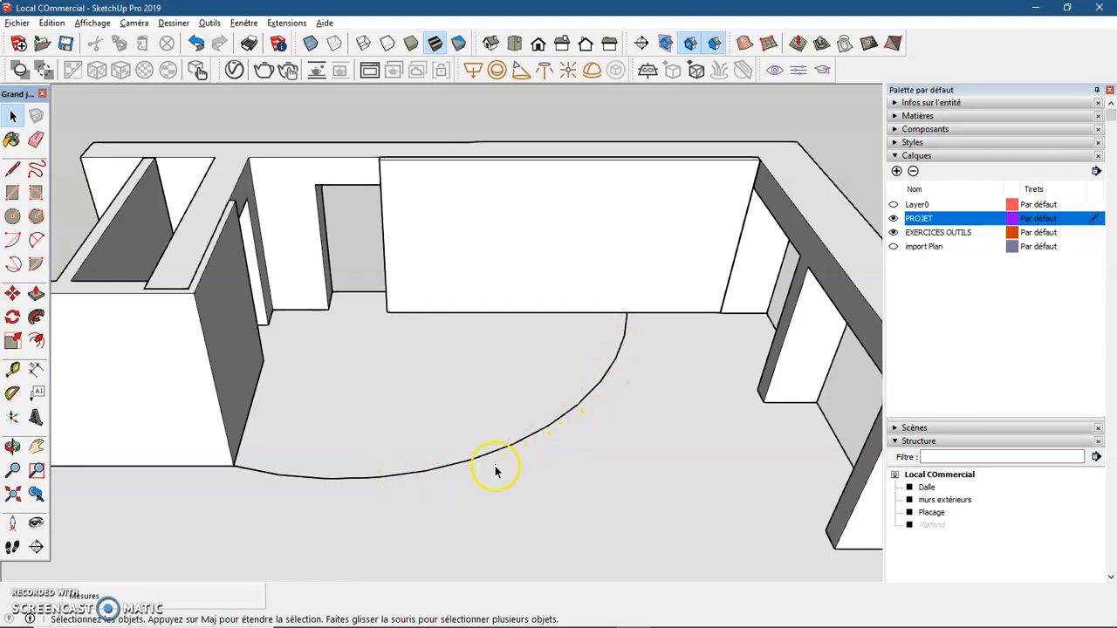
pyautogui.click(570, 412)
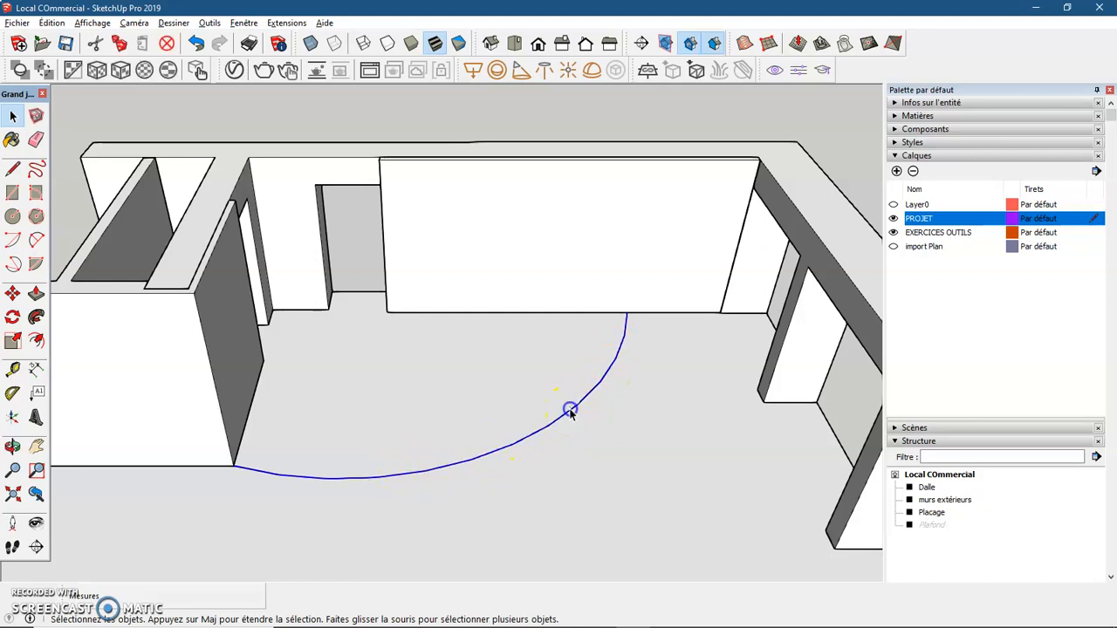
pyautogui.click(896, 103)
pyautogui.click(984, 173)
pyautogui.doubleClick(990, 173)
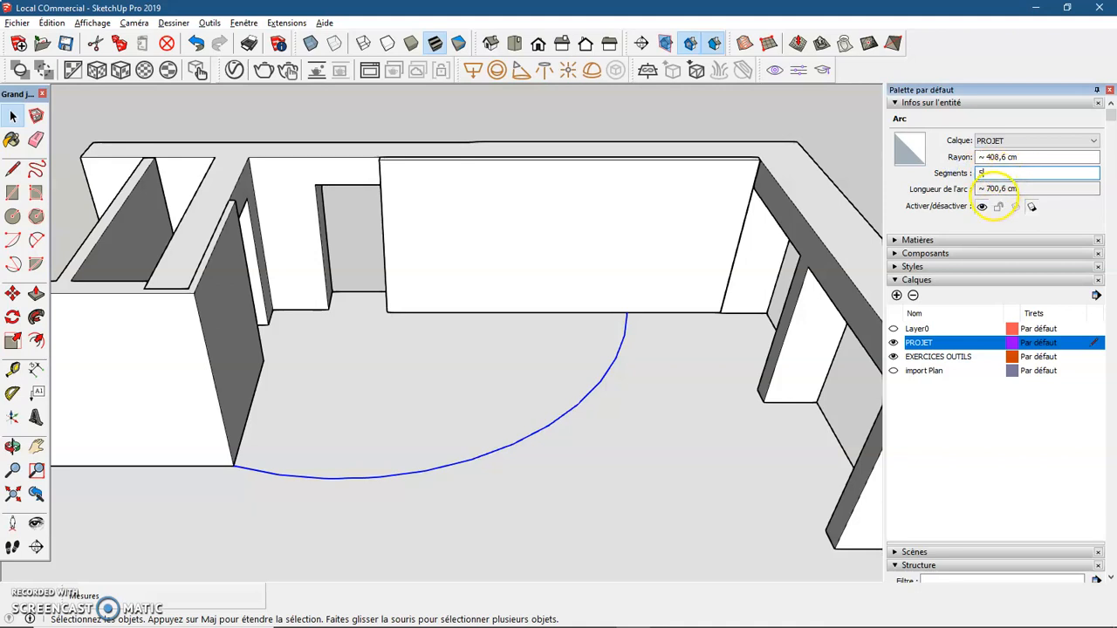
pyautogui.press('Return')
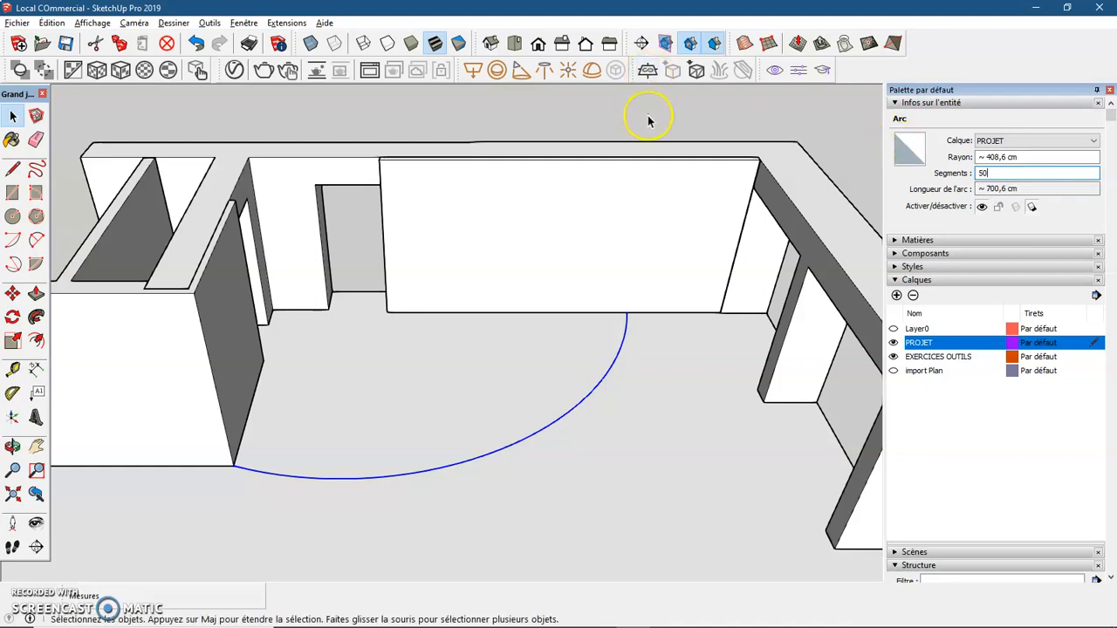
pyautogui.click(628, 371)
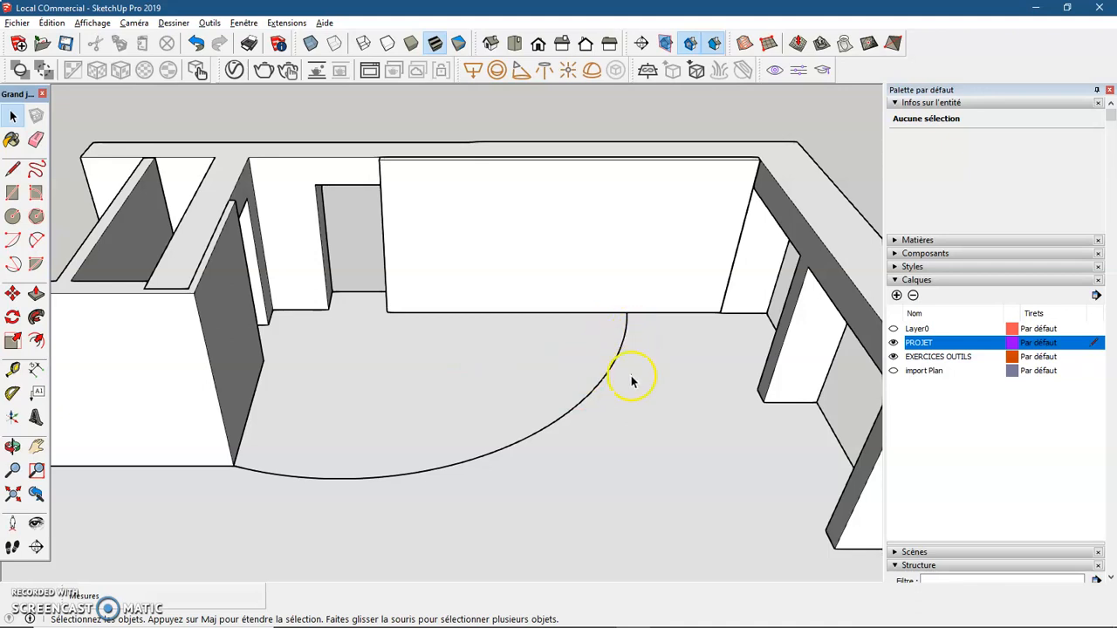
# Draw a closed counter profile on the back wall at the arc's end, with a recessed base and a 90 cm outer edge.
pyautogui.click(13, 168)
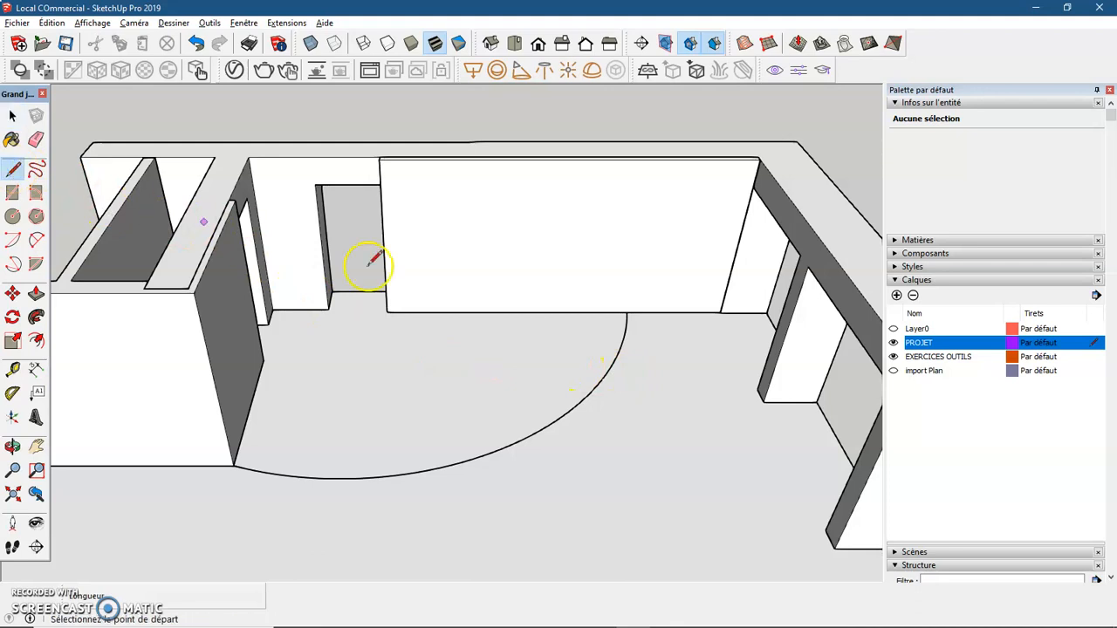
pyautogui.scroll(2, 643, 314)
pyautogui.click(617, 310)
pyautogui.moveTo(623, 272); pyautogui.dragTo(626, 218, button='middle')
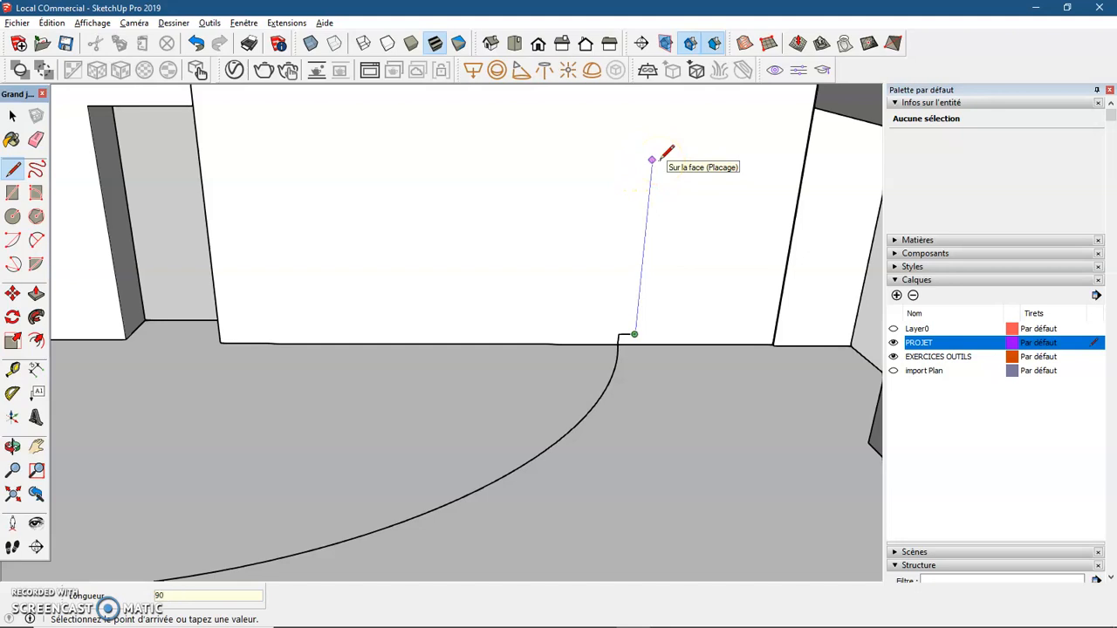
pyautogui.click(609, 237)
pyautogui.click(603, 344)
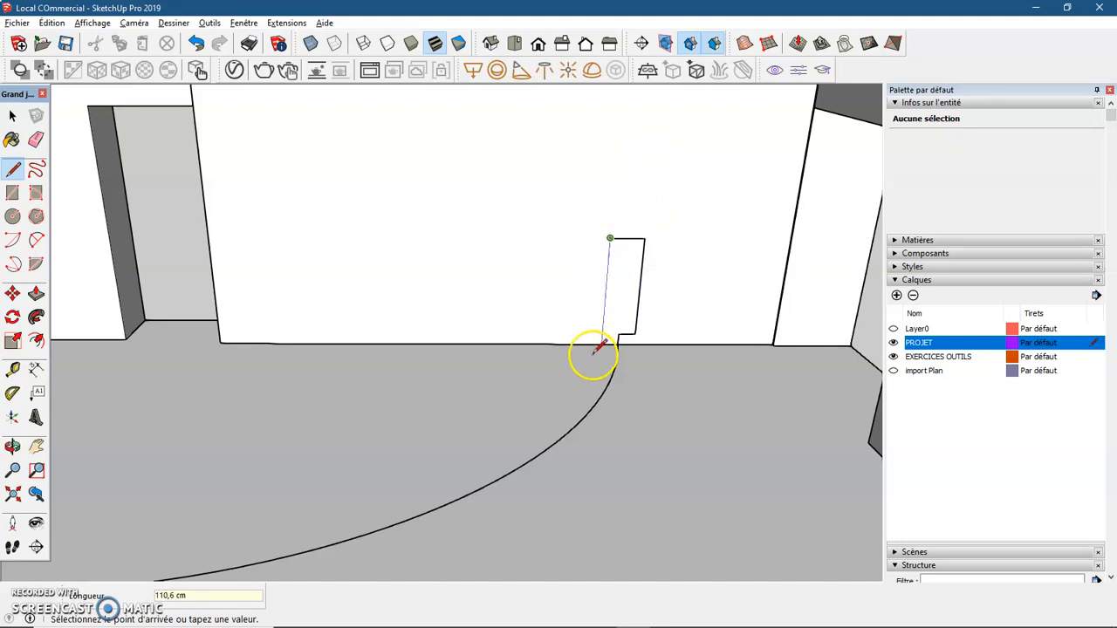
pyautogui.click(617, 346)
pyautogui.press('space')
pyautogui.click(623, 282)
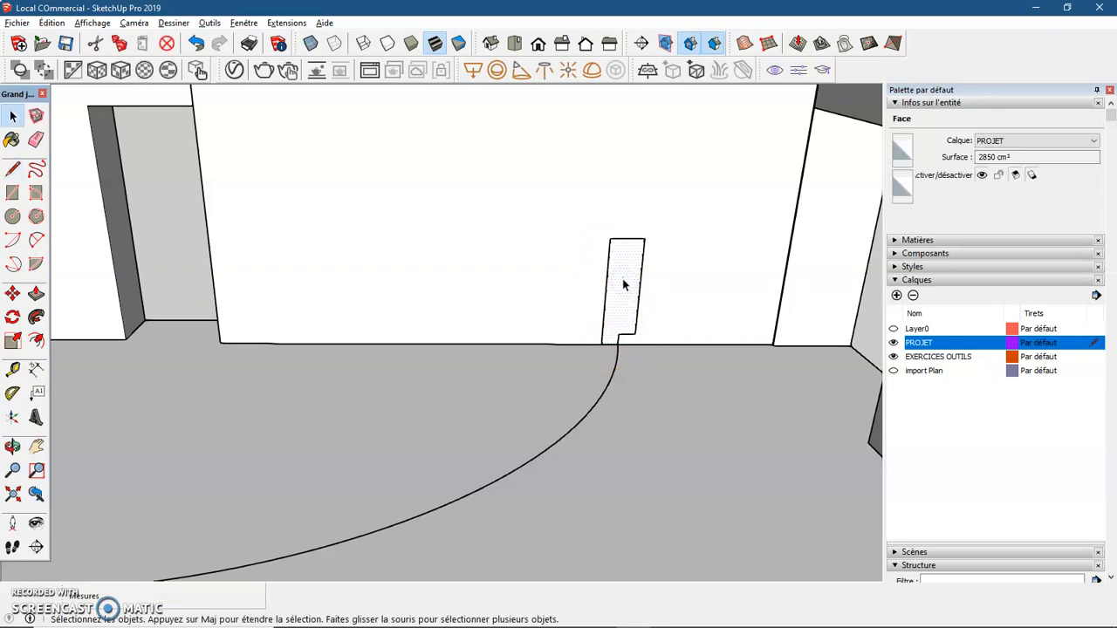
# Draw an arc from the profile's inner base corner to the upper part of its outer edge, bulging about 3.8 cm outward.
pyautogui.scroll(6, 623, 282)
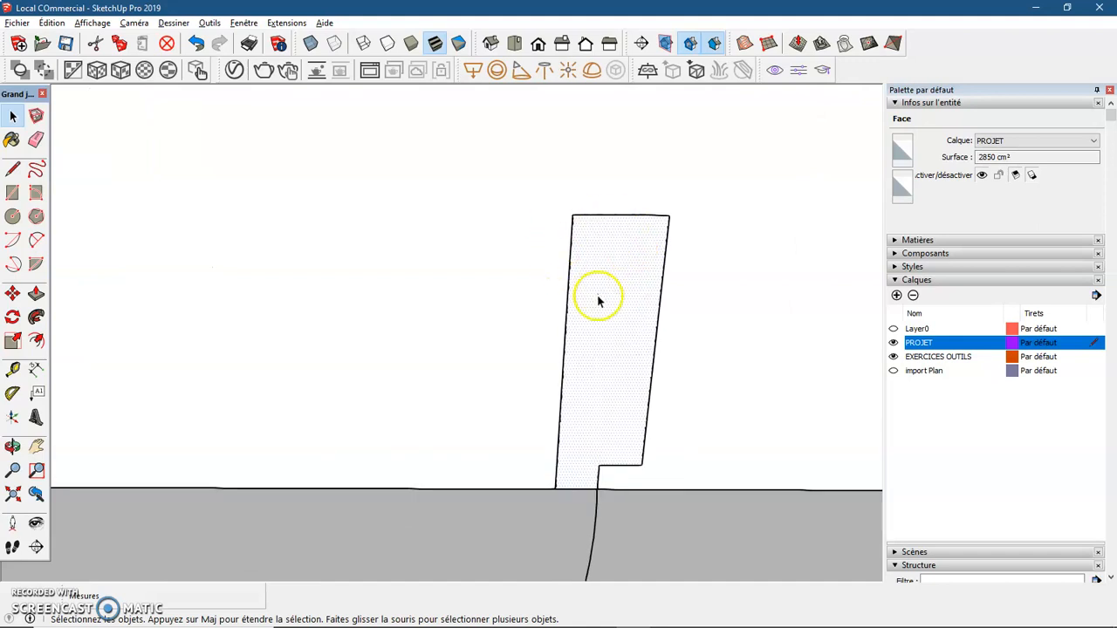
pyautogui.scroll(2, 621, 341)
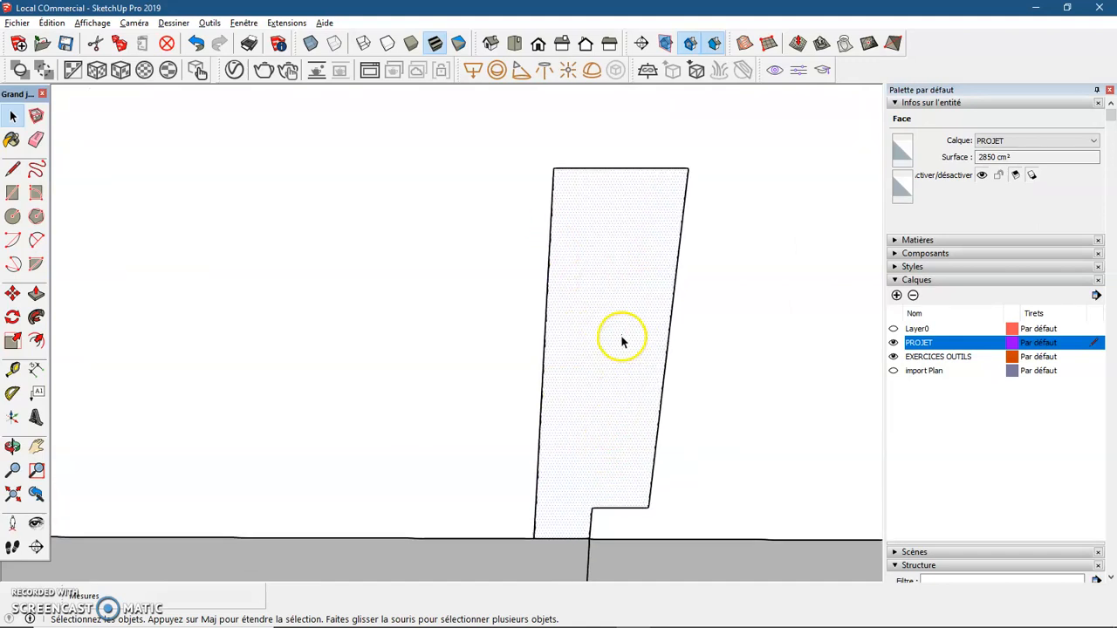
pyautogui.scroll(1, 622, 341)
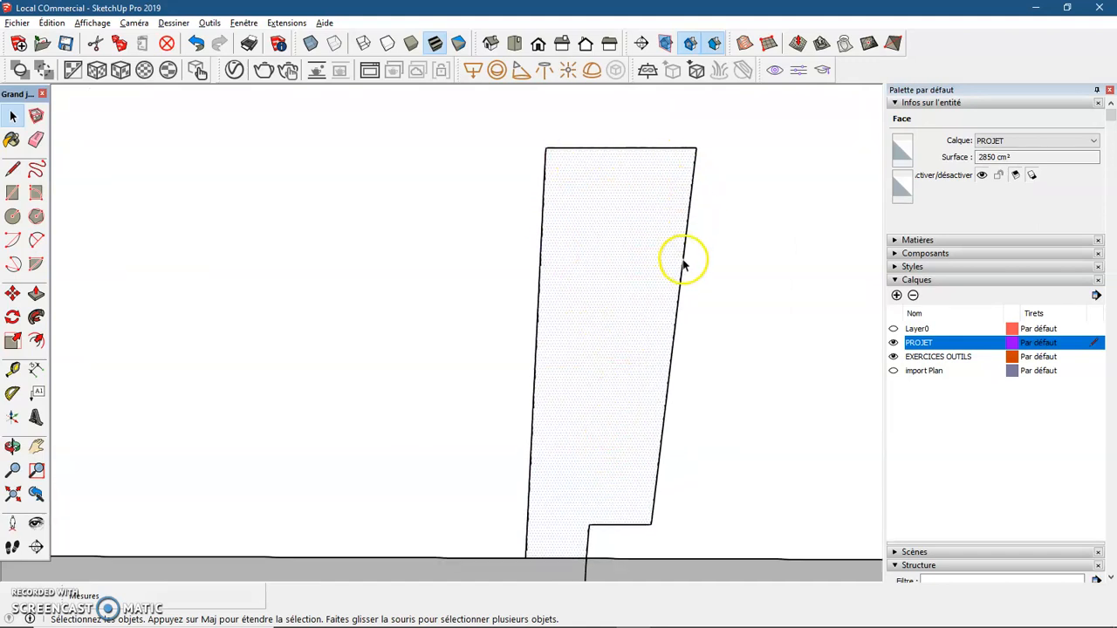
pyautogui.scroll(-5, 683, 264)
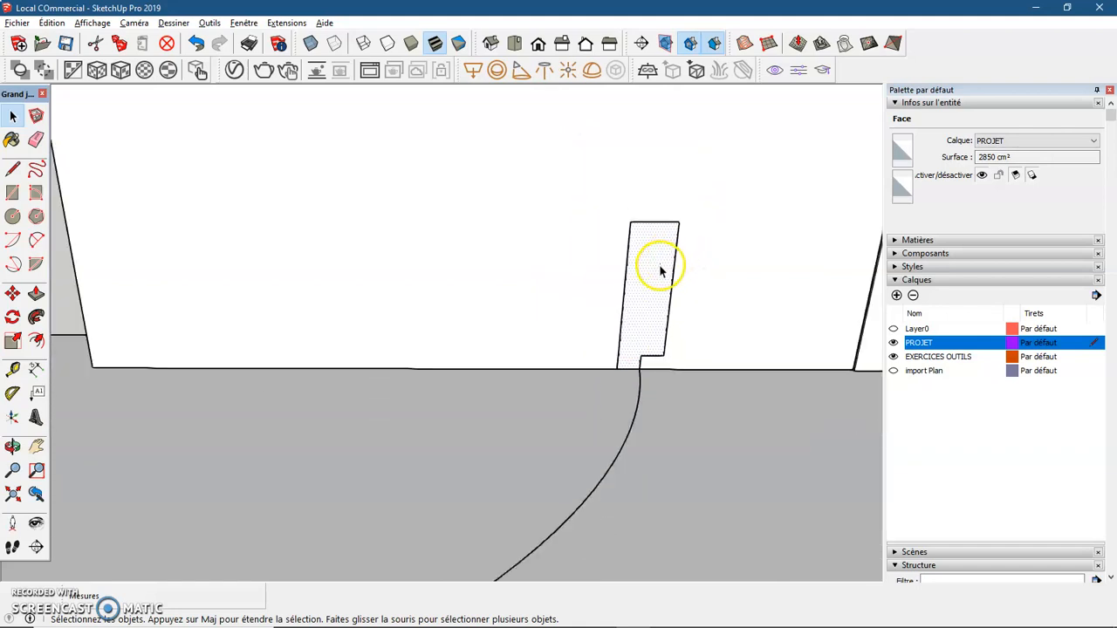
pyautogui.scroll(-4, 655, 267)
pyautogui.click(668, 375)
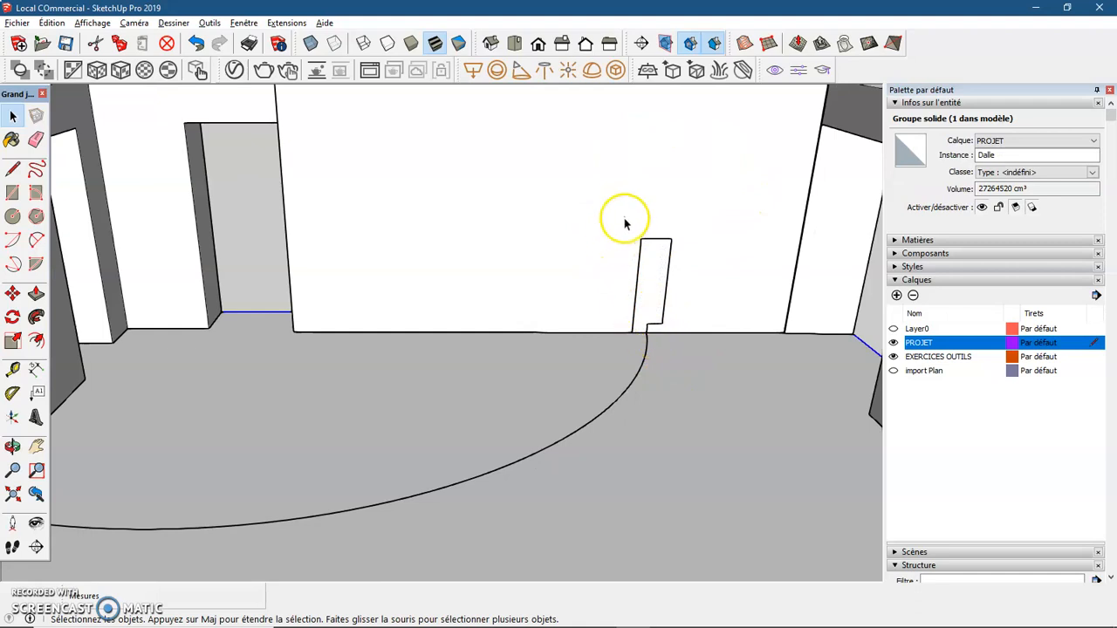
pyautogui.scroll(4, 687, 261)
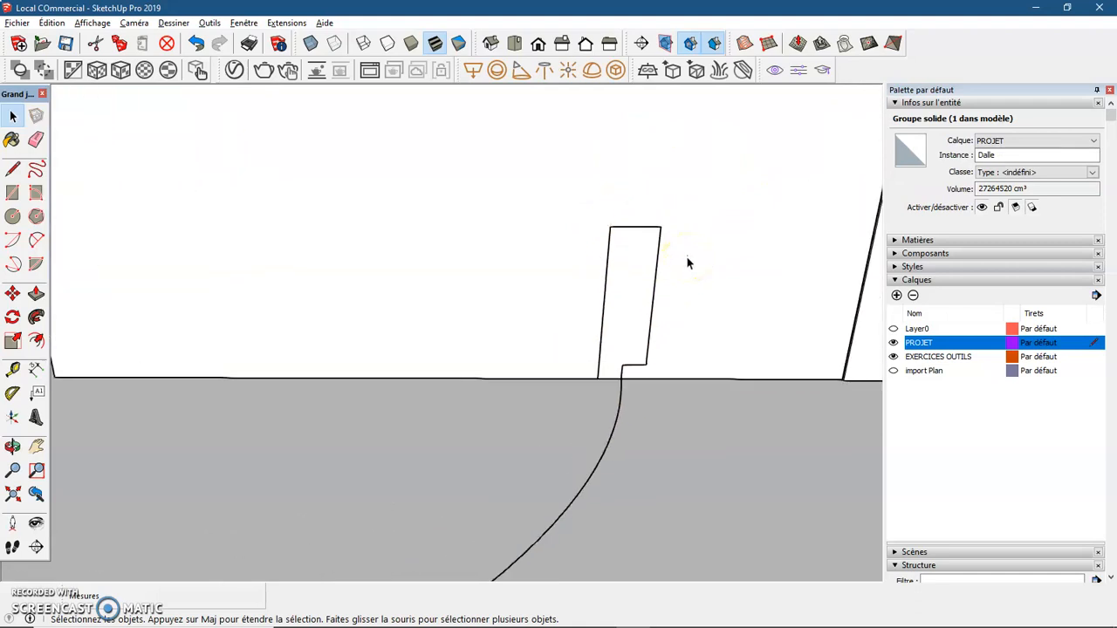
pyautogui.scroll(2, 688, 262)
pyautogui.moveTo(671, 282); pyautogui.dragTo(606, 203, button='middle')
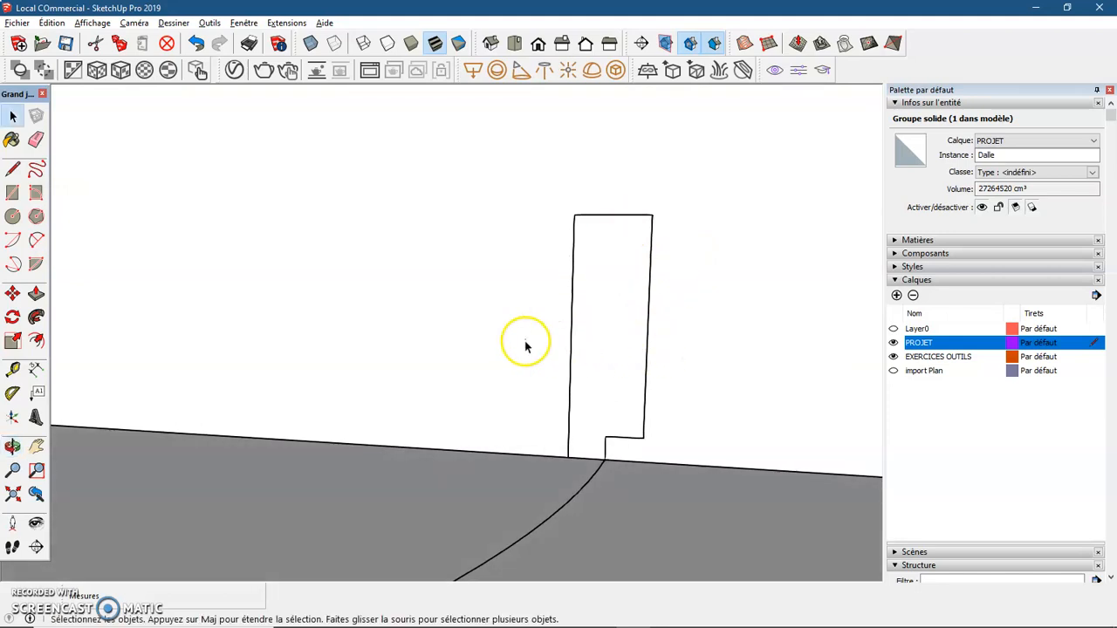
pyautogui.click(36, 241)
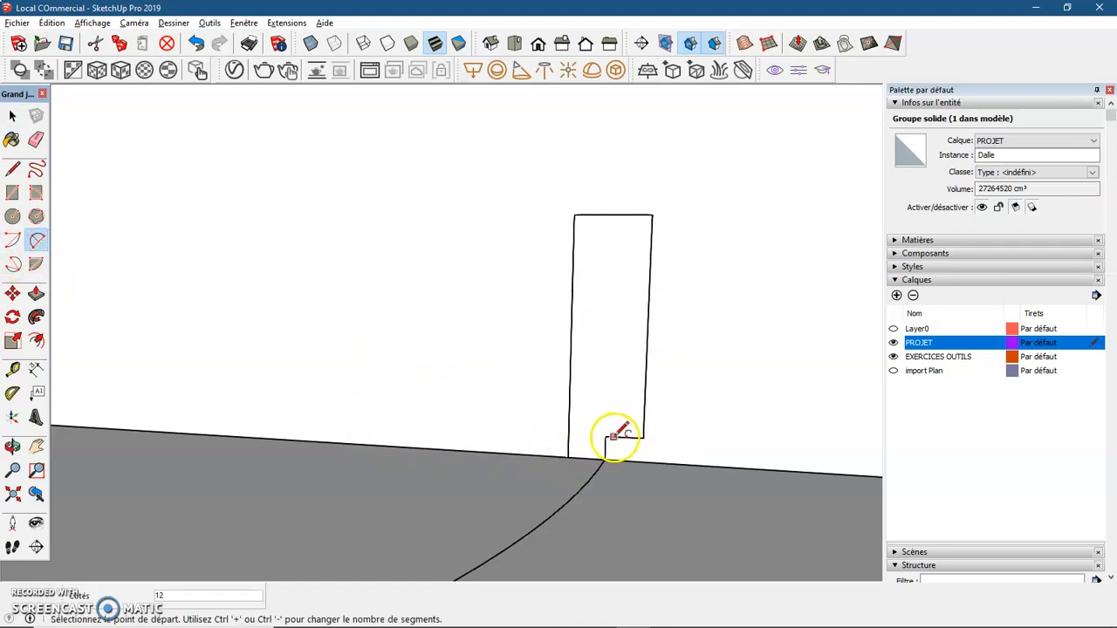
pyautogui.moveTo(605, 435); pyautogui.dragTo(649, 268)
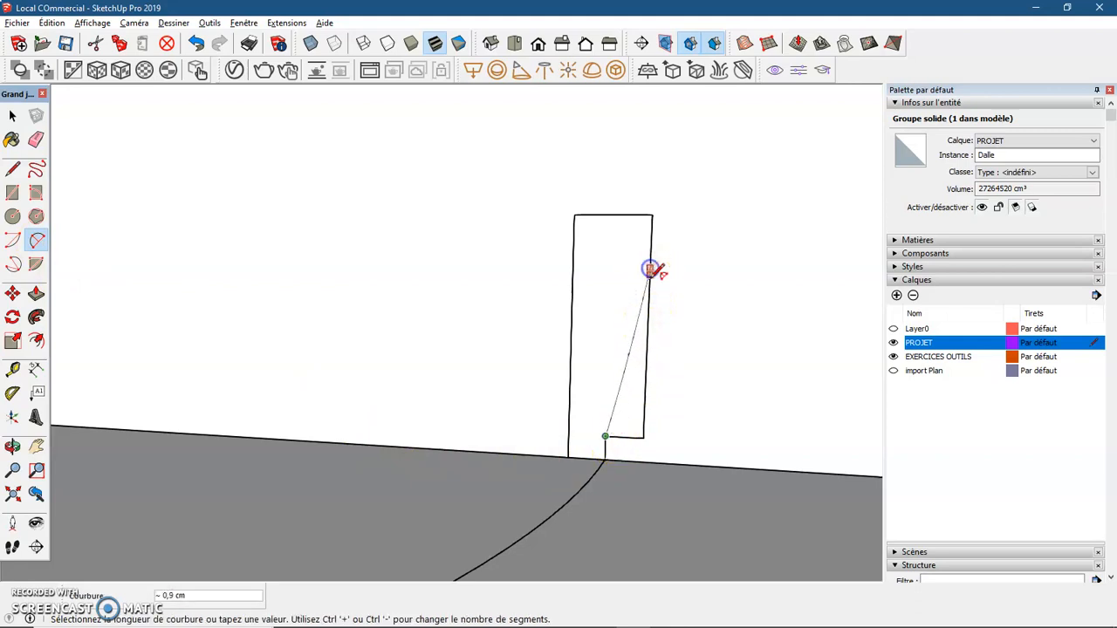
pyautogui.click(639, 360)
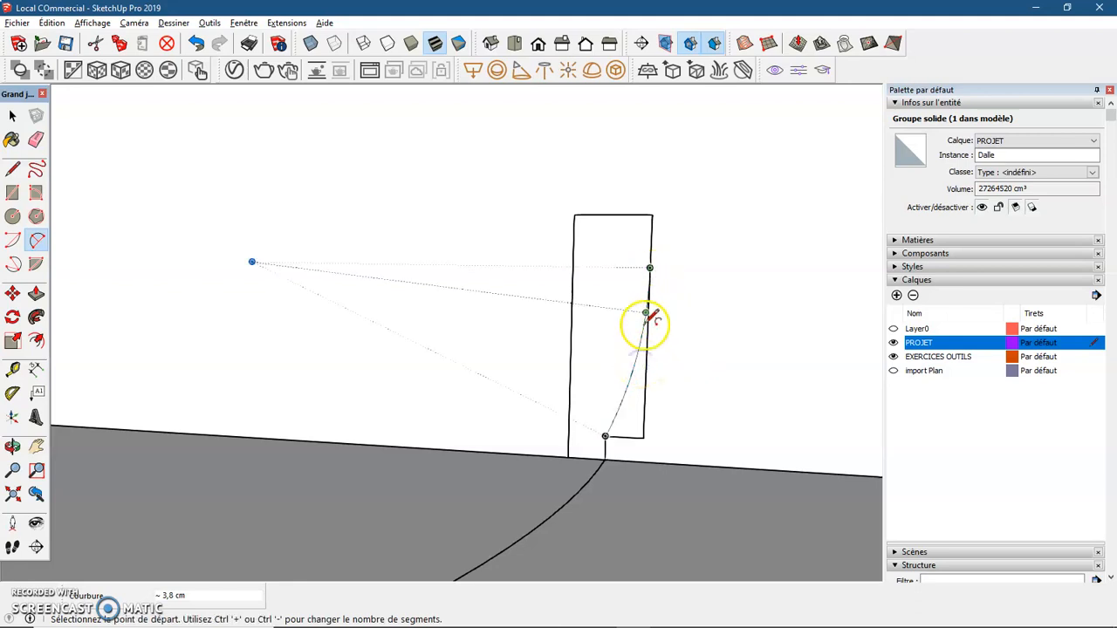
pyautogui.press('space')
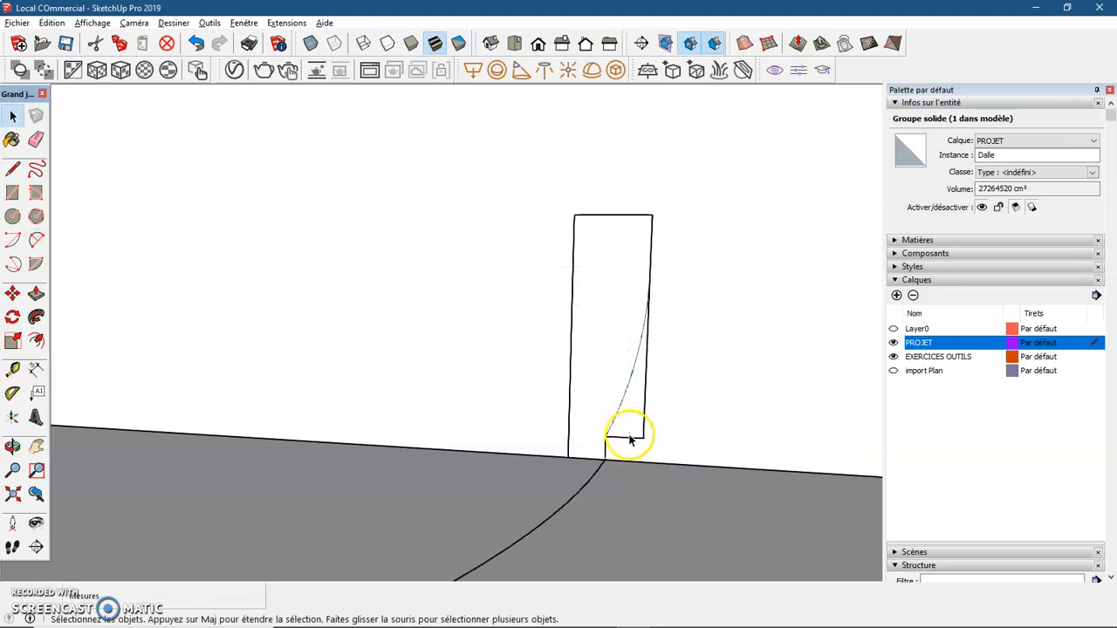
# Delete the profile's horizontal ledge line and the straight outer edge below the arc.
pyautogui.click(634, 443)
pyautogui.click(633, 439)
pyautogui.press('Delete')
pyautogui.click(644, 410)
pyautogui.press('Delete')
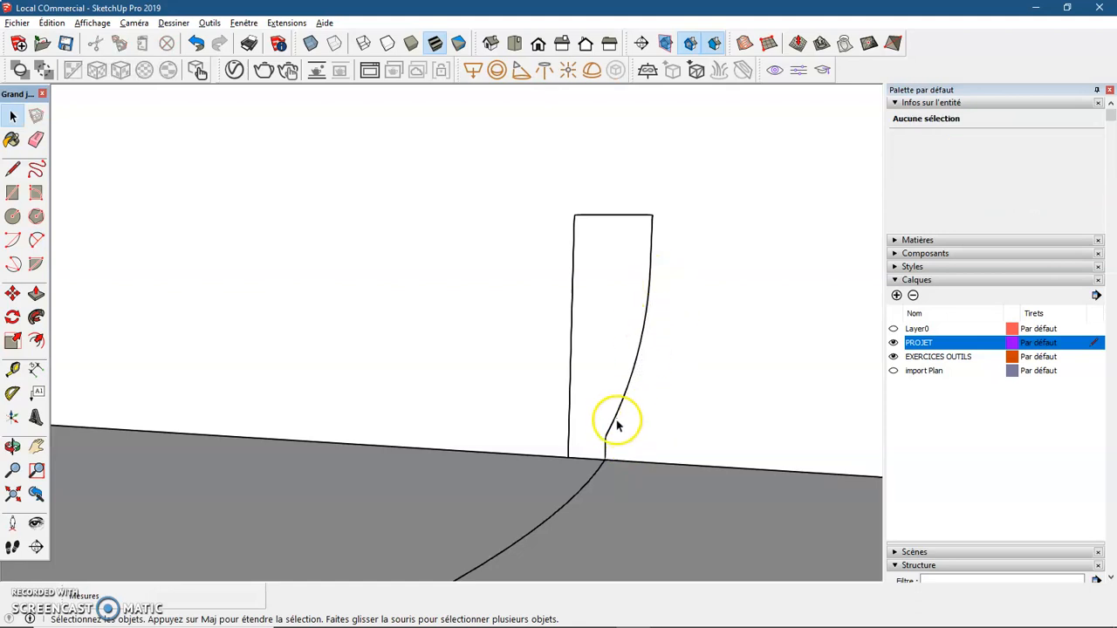
# Draw a tangent arc of 15 cm radius across the profile's top outer corner, starting at the top edge's midpoint.
pyautogui.click(36, 243)
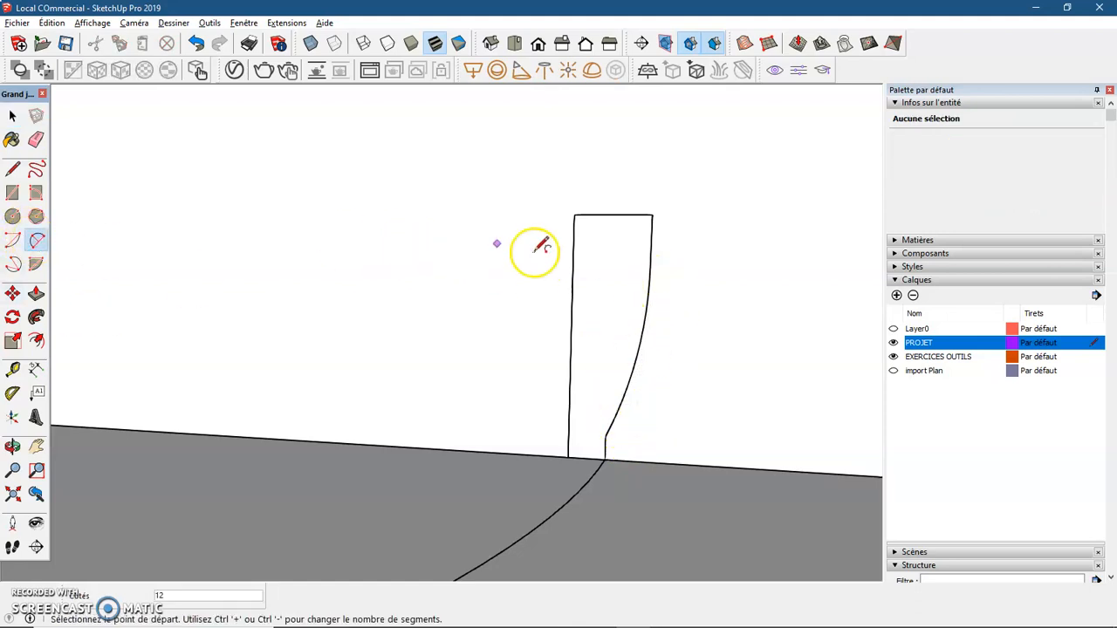
pyautogui.scroll(2, 637, 229)
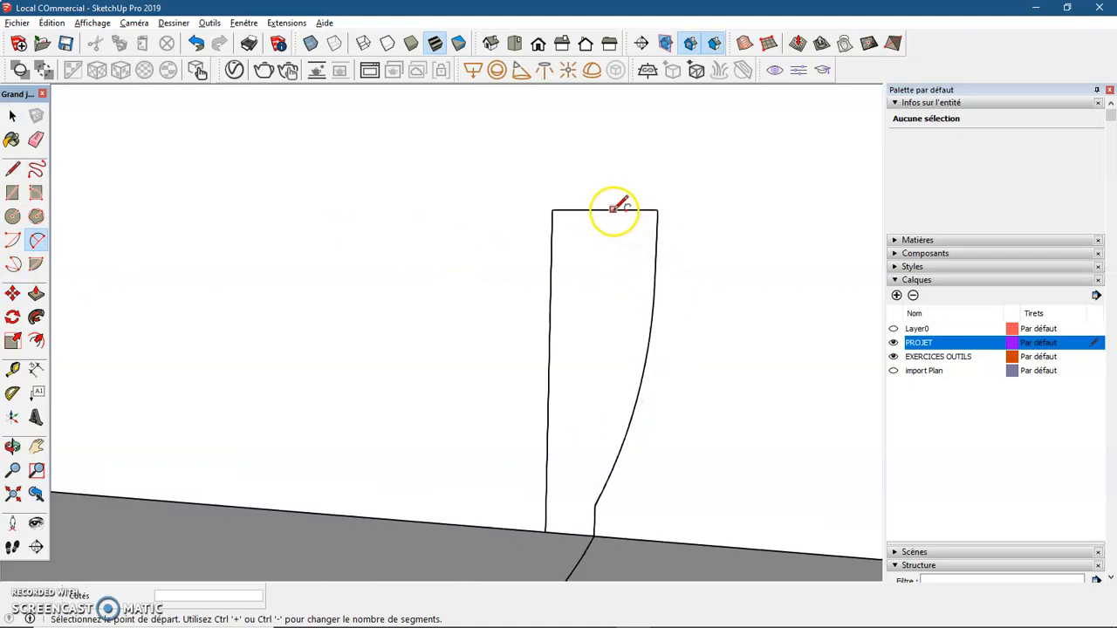
pyautogui.click(603, 209)
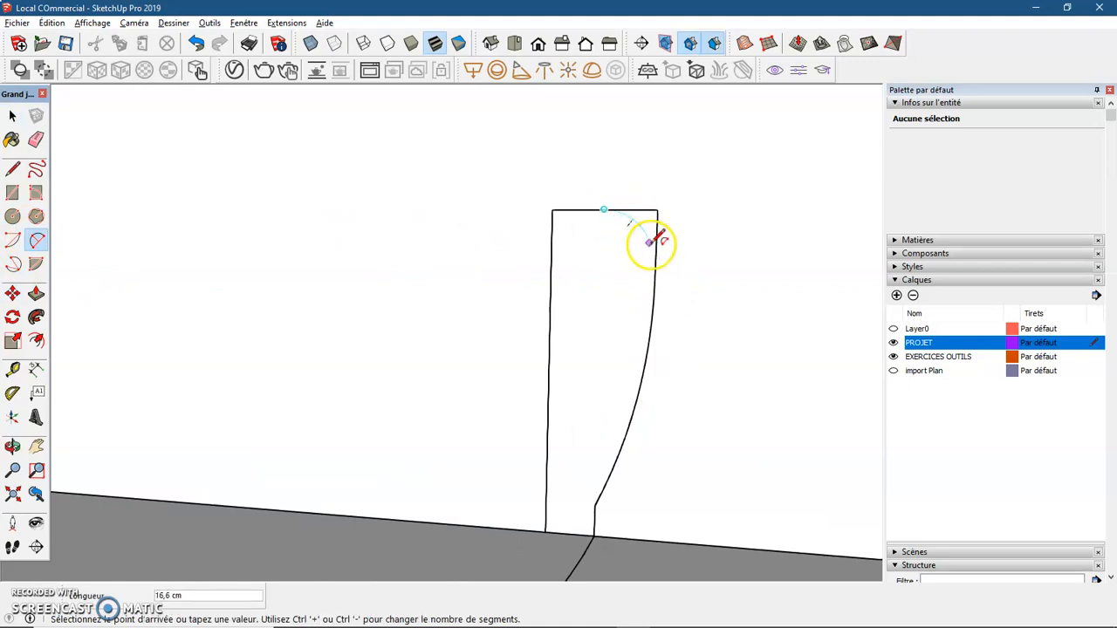
pyautogui.click(656, 257)
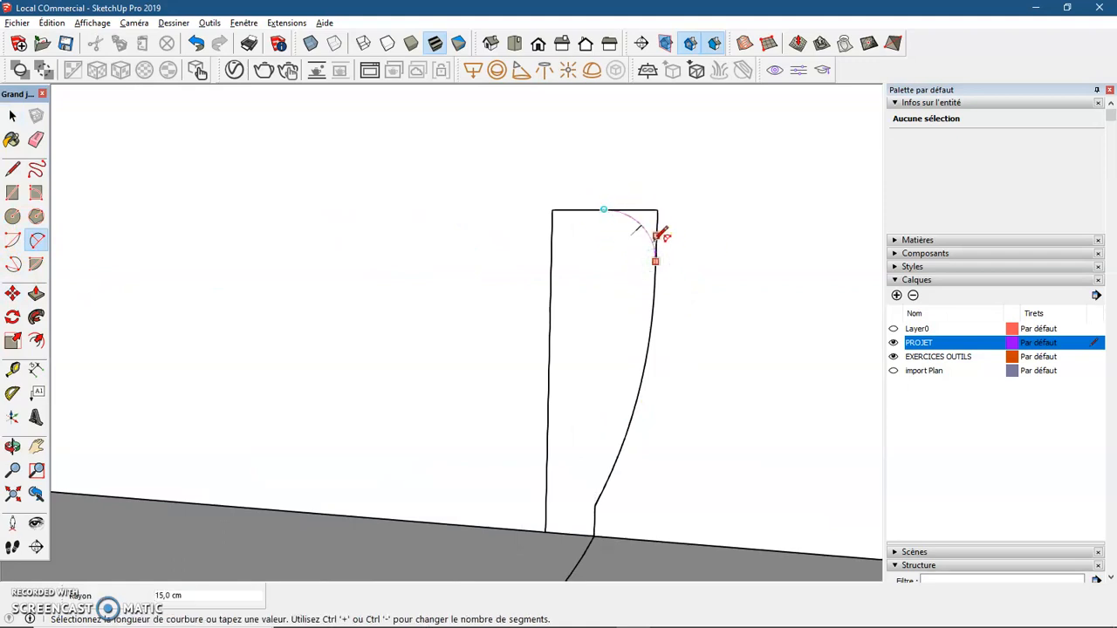
pyautogui.click(661, 235)
# Delete the two straight edge pieces outside the corner arc to leave the profile's top rounded.
pyautogui.press('space')
pyautogui.click(658, 230)
pyautogui.press('Delete')
pyautogui.click(650, 209)
pyautogui.press('Delete')
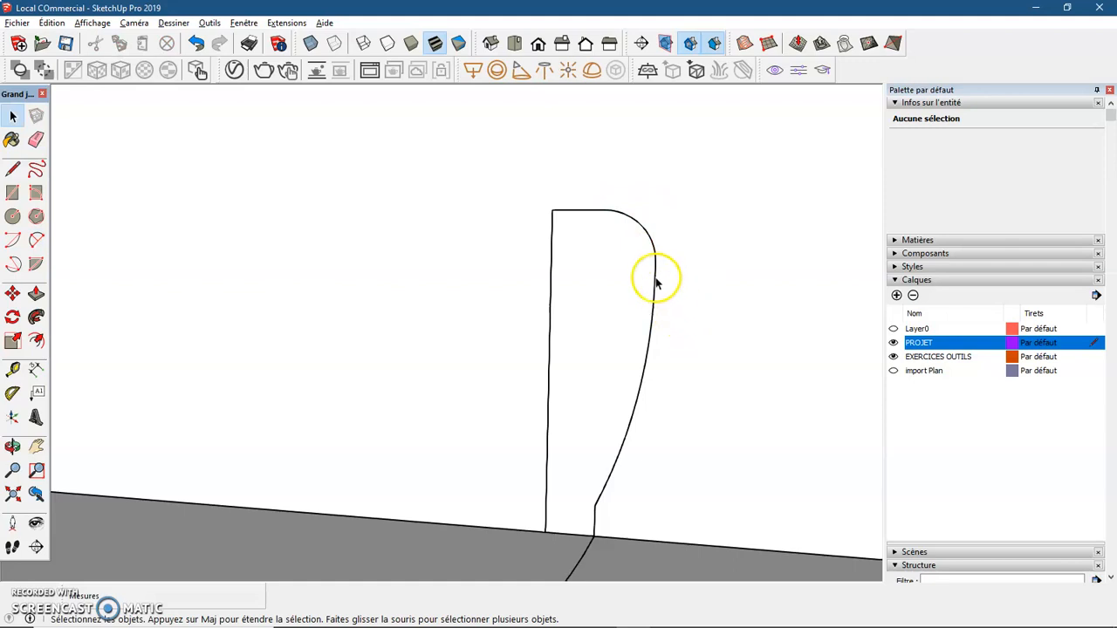
# Draw an arc along the lower half of the profile's straight inner edge, bulging about 6.7 cm into the profile.
pyautogui.click(36, 240)
pyautogui.click(548, 500)
pyautogui.moveTo(548, 500); pyautogui.dragTo(548, 375)
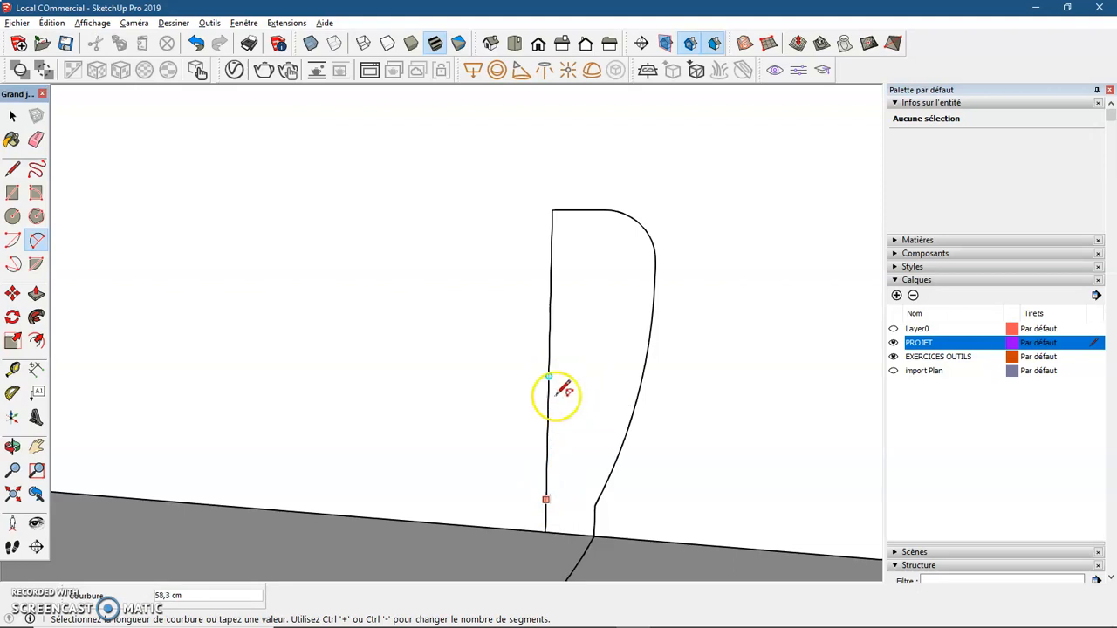
pyautogui.press('Escape')
pyautogui.click(547, 503)
pyautogui.moveTo(547, 503); pyautogui.dragTo(550, 331)
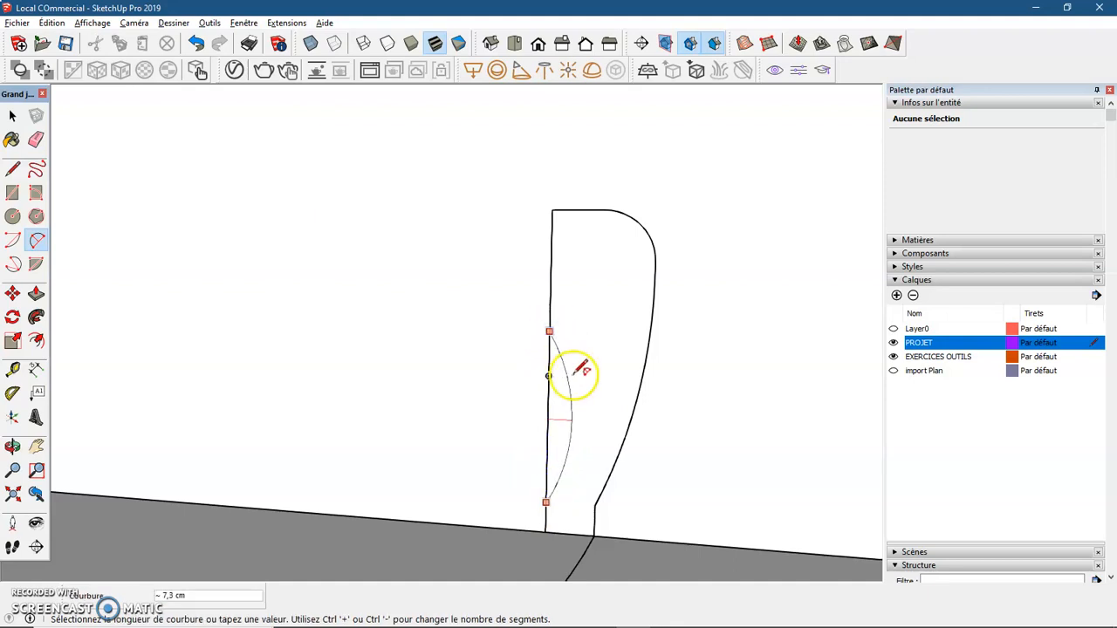
pyautogui.click(572, 378)
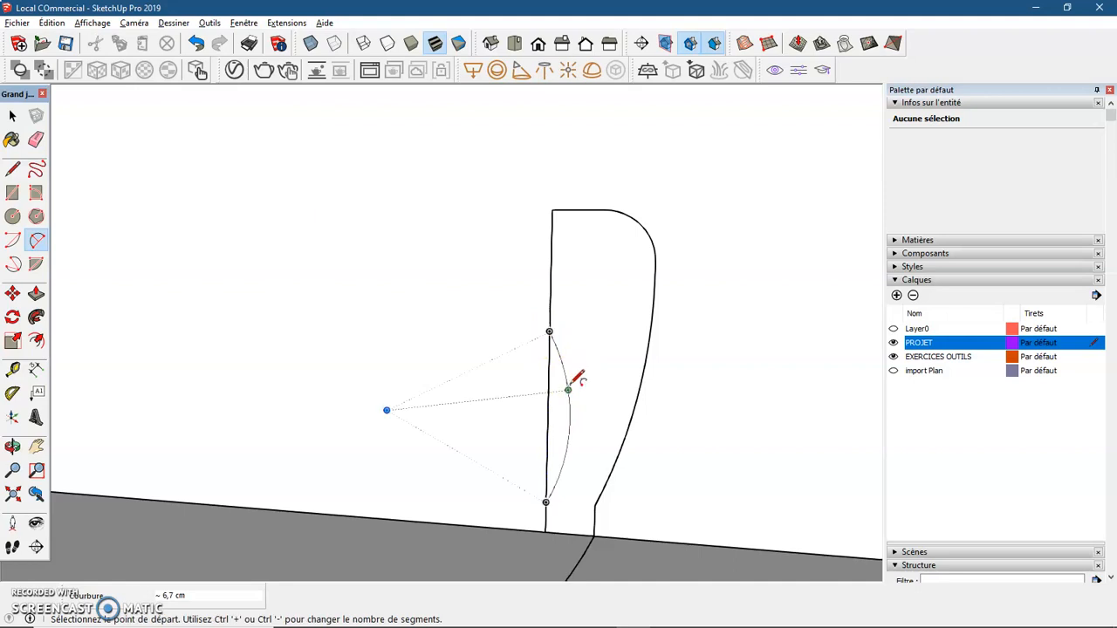
# Delete the straight inner edge piece spanned by the new arc, leaving the profile's inner side curved.
pyautogui.press('space')
pyautogui.click(549, 433)
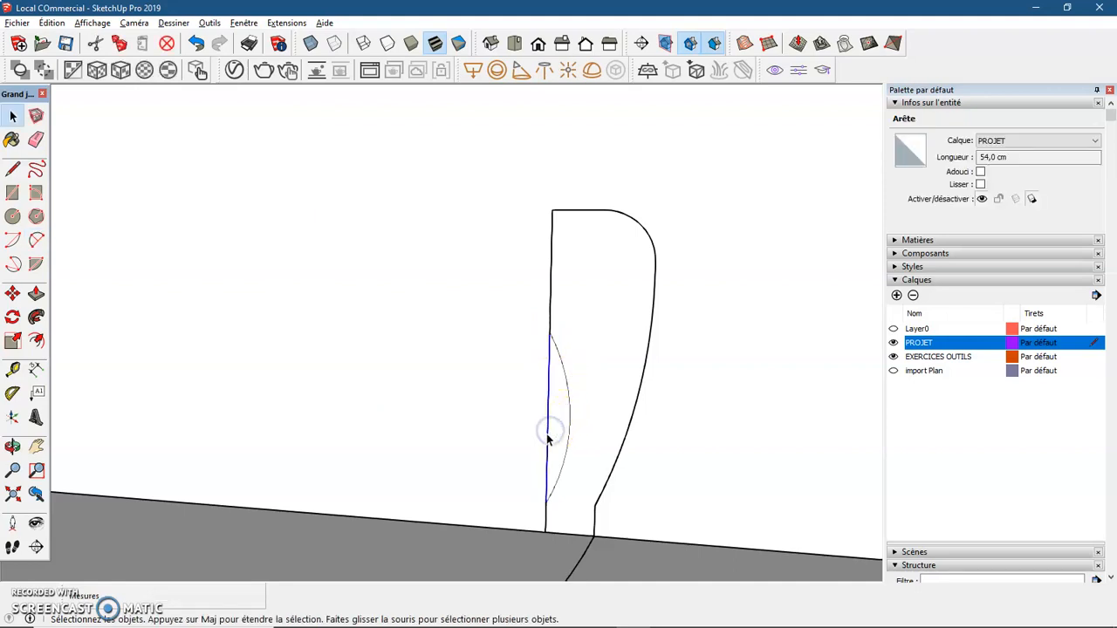
pyautogui.press('Delete')
pyautogui.moveTo(595, 500); pyautogui.dragTo(536, 444, button='middle')
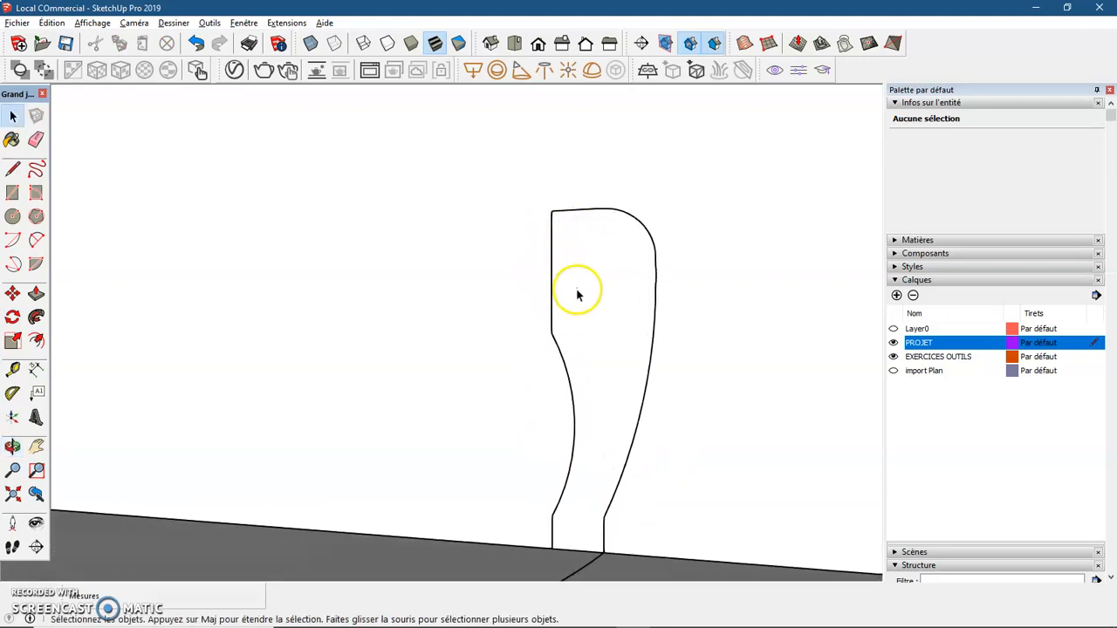
# Place two horizontal construction guides across the profile below its top edge, spaced 15 cm apart.
pyautogui.click(13, 373)
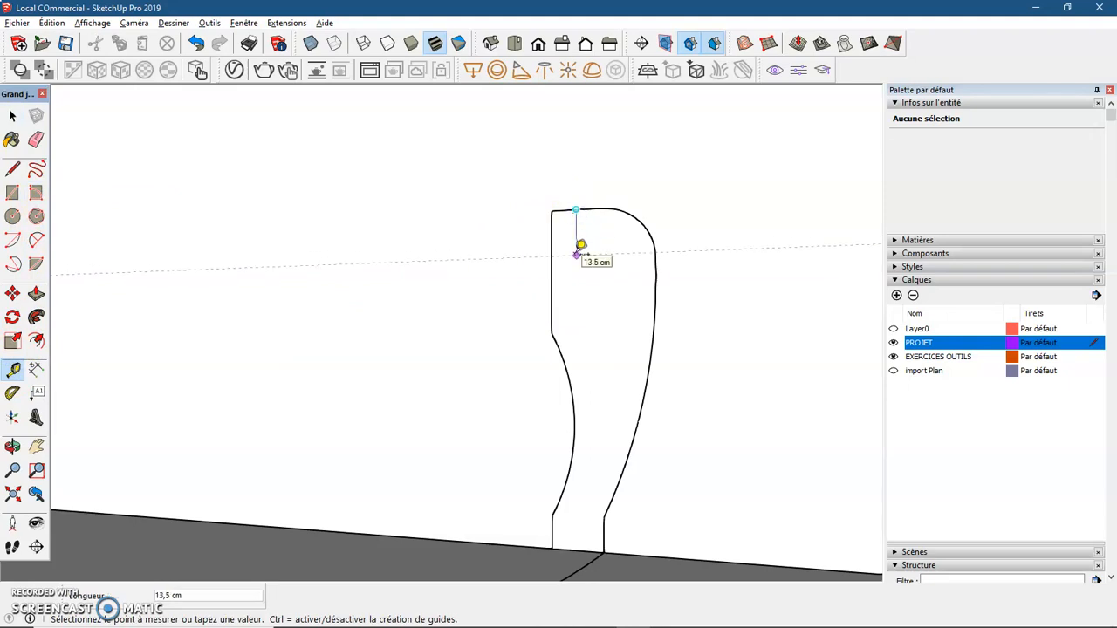
pyautogui.press('Return')
pyautogui.moveTo(576, 260); pyautogui.dragTo(577, 308)
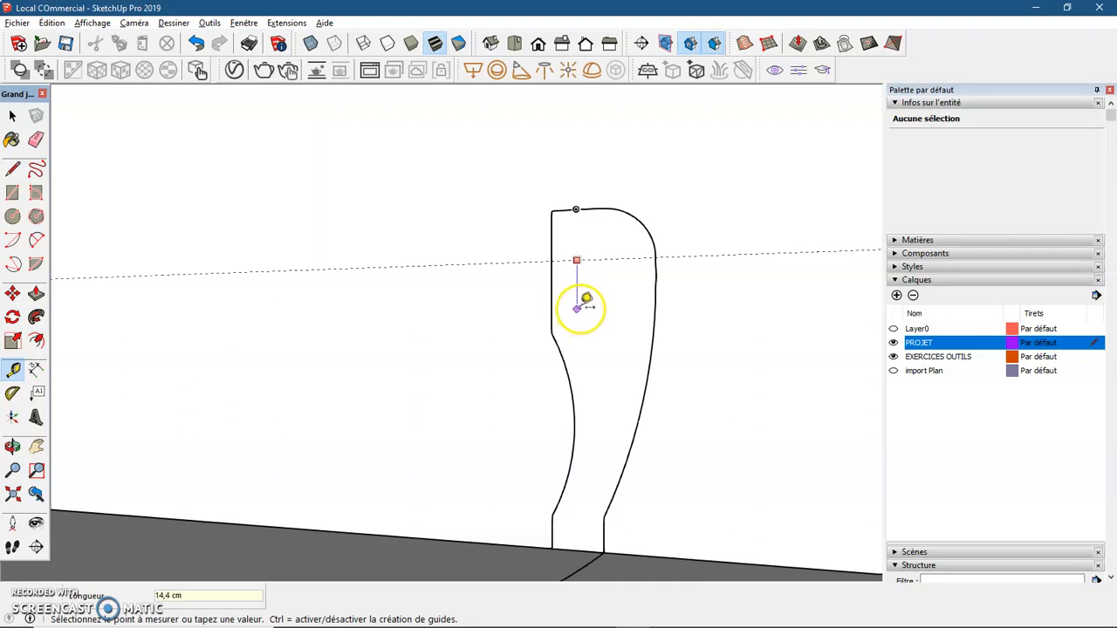
pyautogui.press('Escape')
pyautogui.click(612, 260)
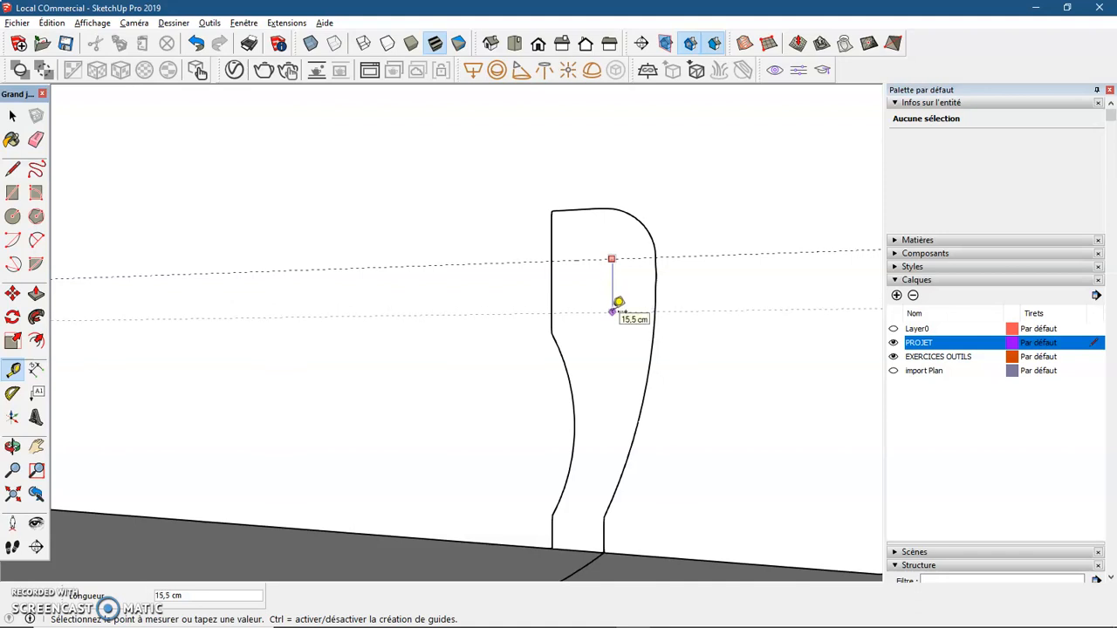
pyautogui.press('Return')
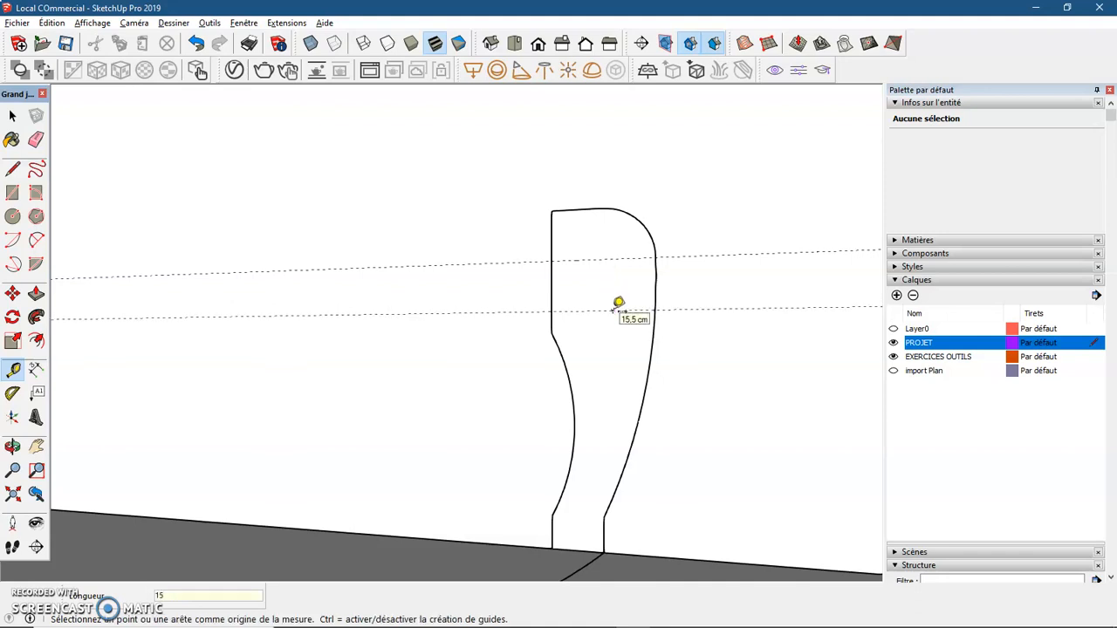
# Draw a 15 × 15 cm rectangle inside the profile between the two guides, starting at the straight inner edge.
pyautogui.click(13, 194)
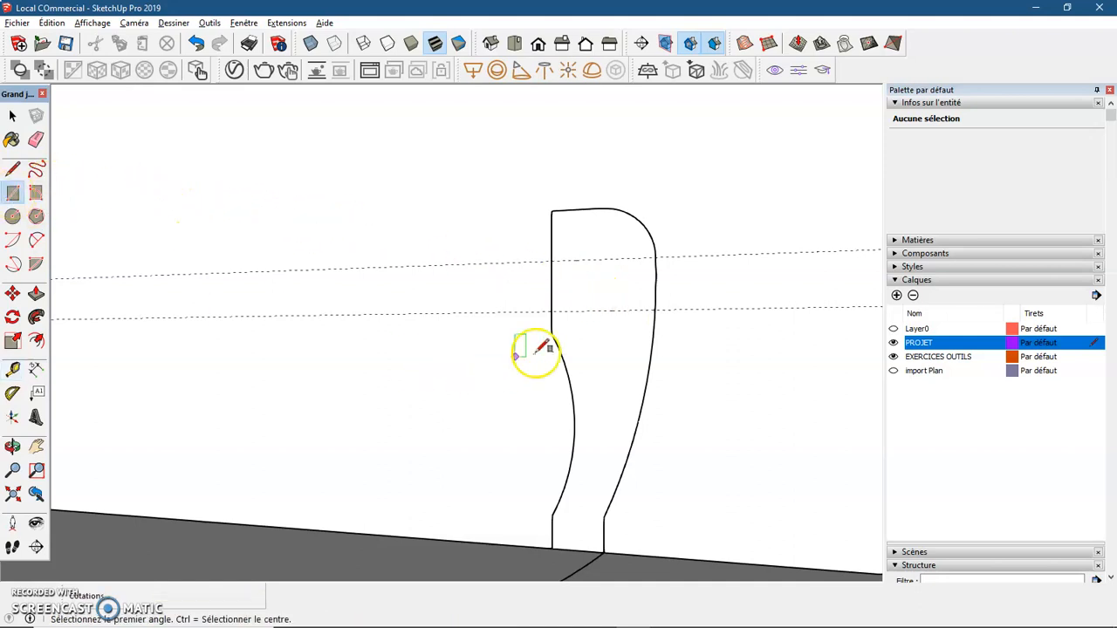
pyautogui.click(551, 260)
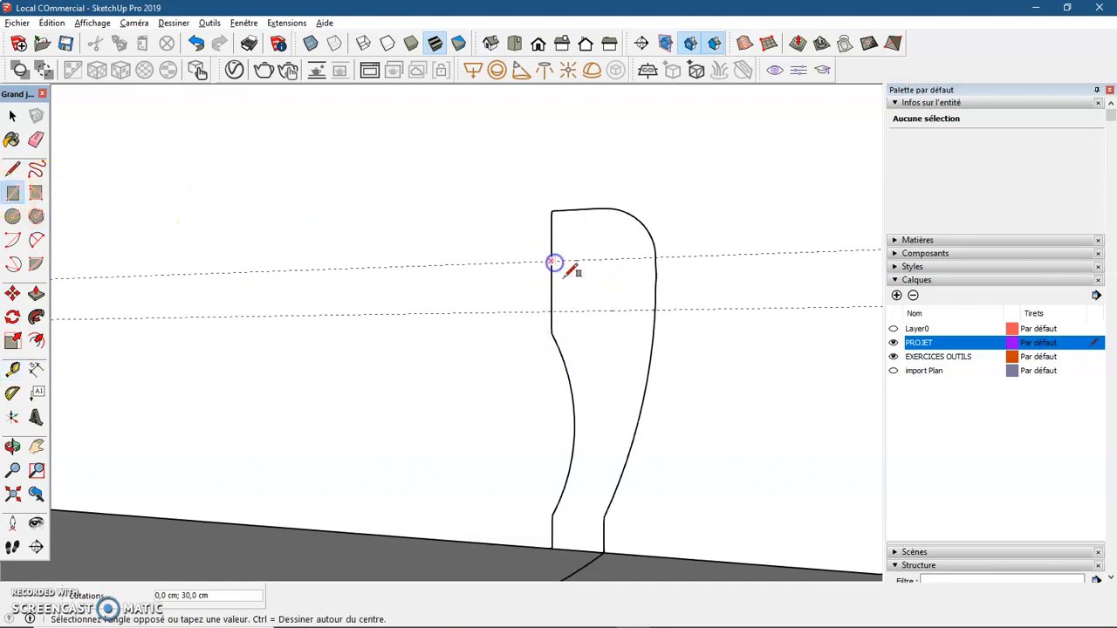
pyautogui.click(602, 309)
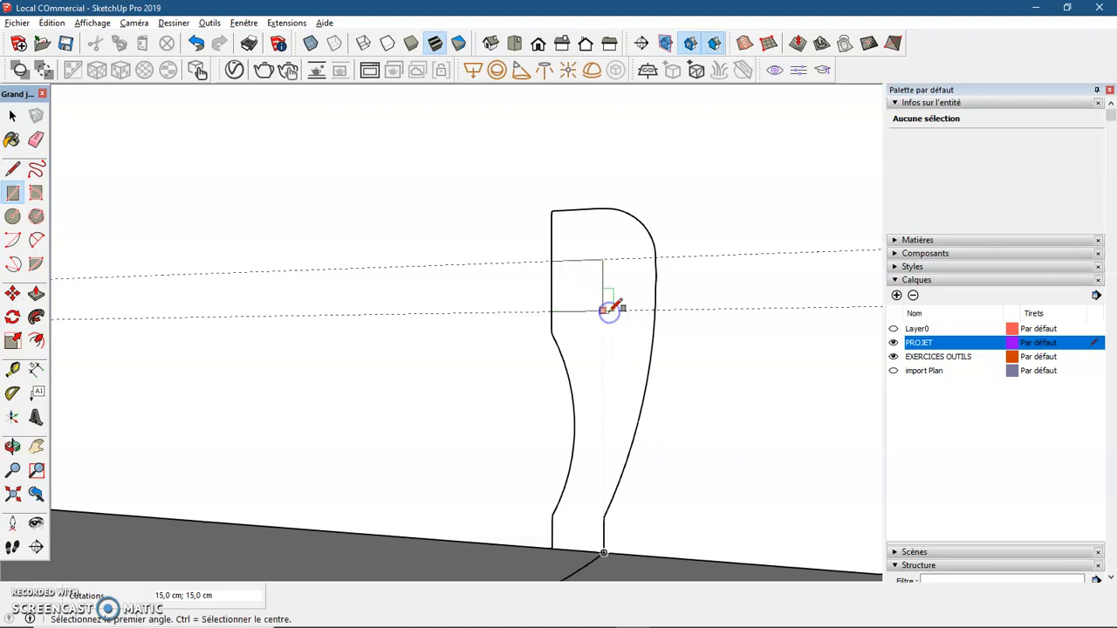
# Delete the rectangle's side on the profile's inner edge to open a square notch.
pyautogui.press('space')
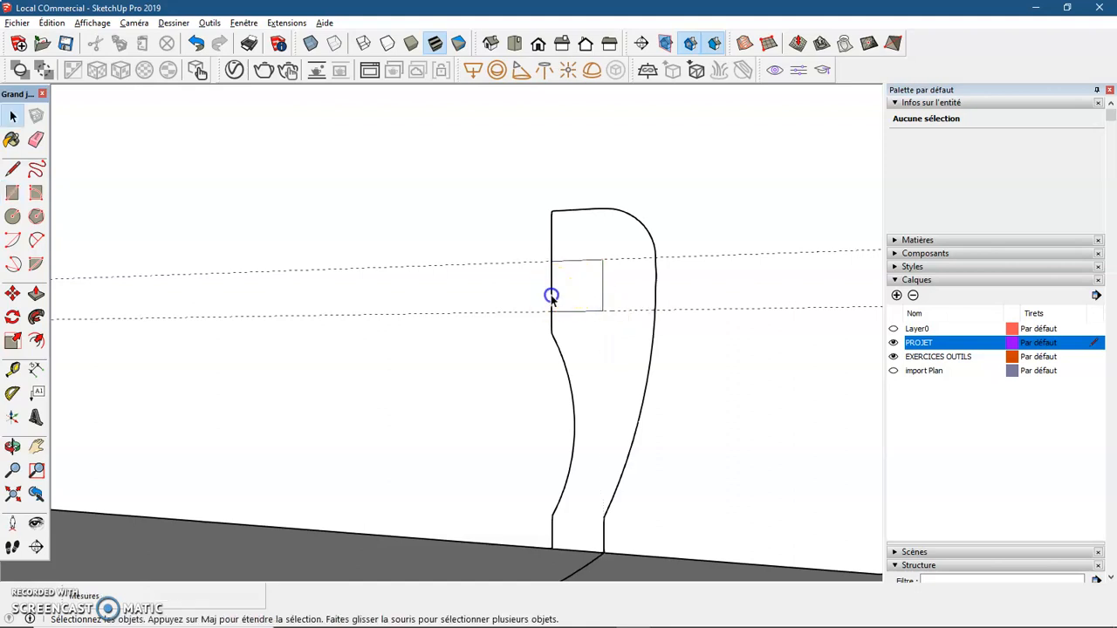
pyautogui.click(552, 284)
pyautogui.press('Delete')
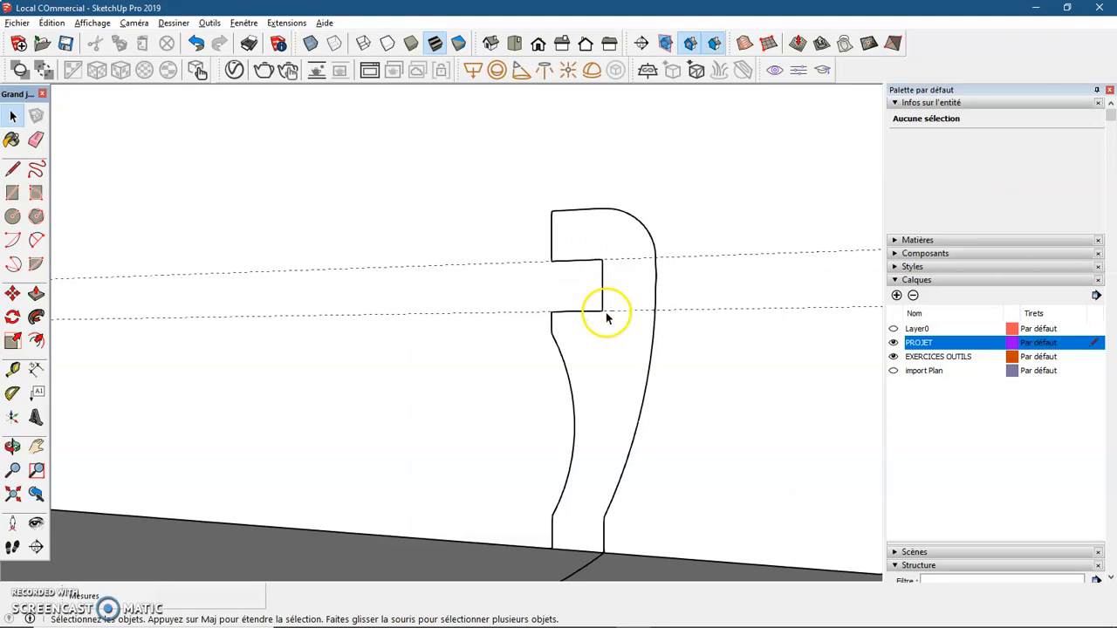
# Draw a circle of about 2.8 cm radius centred on the profile's outer edge, touching the upper guide.
pyautogui.moveTo(561, 299); pyautogui.dragTo(721, 352, button='middle')
pyautogui.scroll(3, 536, 279)
pyautogui.scroll(-3, 564, 304)
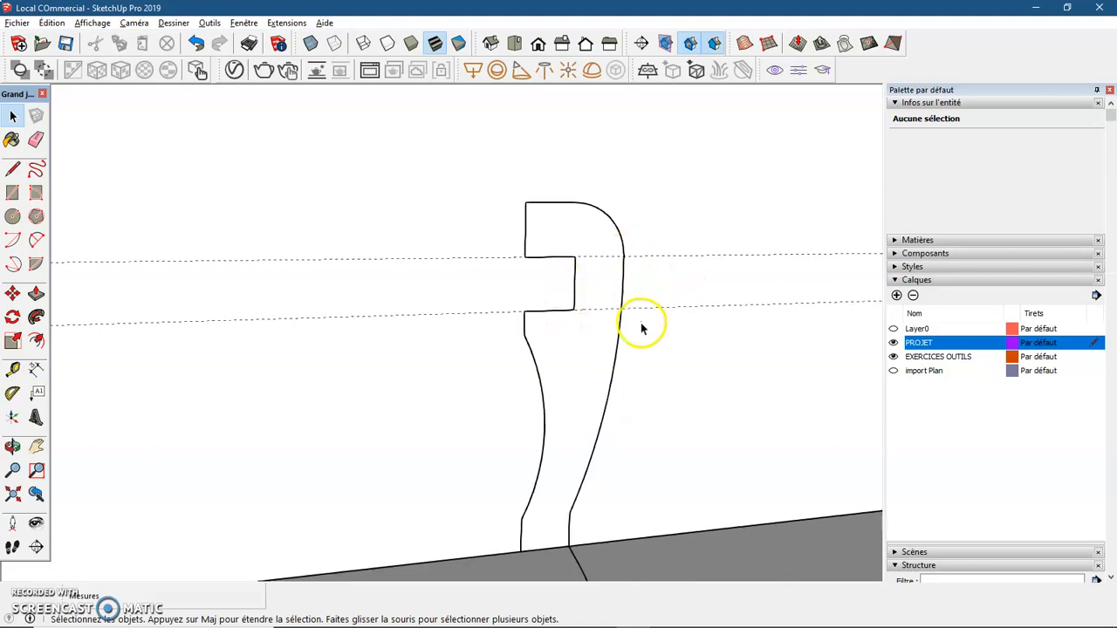
pyautogui.moveTo(631, 328); pyautogui.dragTo(423, 292, button='middle')
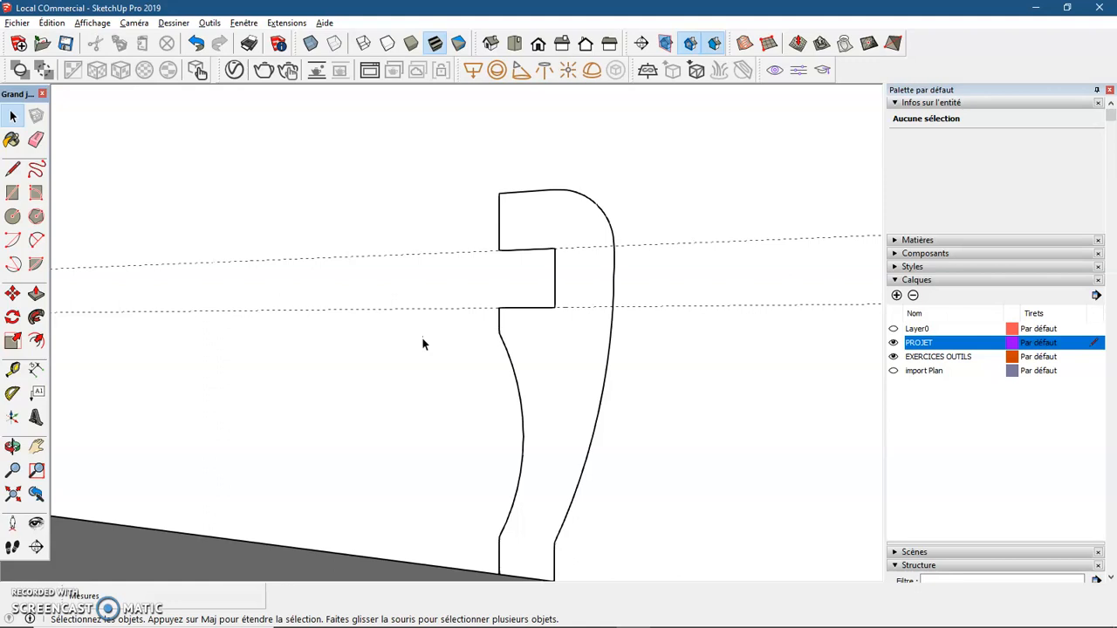
pyautogui.click(12, 217)
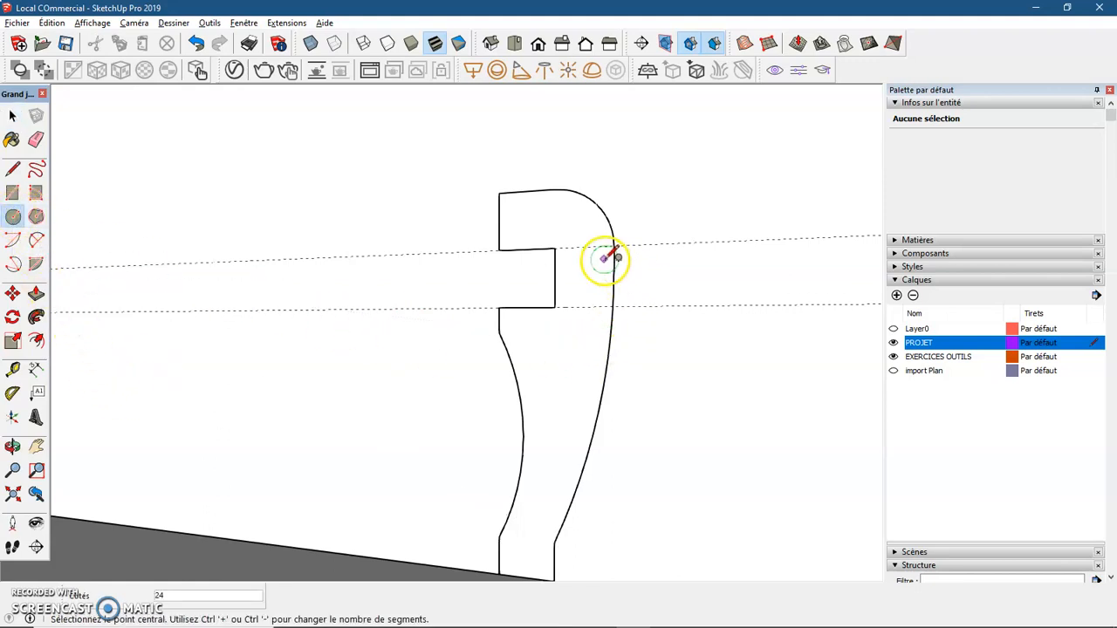
pyautogui.scroll(2, 611, 260)
pyautogui.scroll(2, 611, 259)
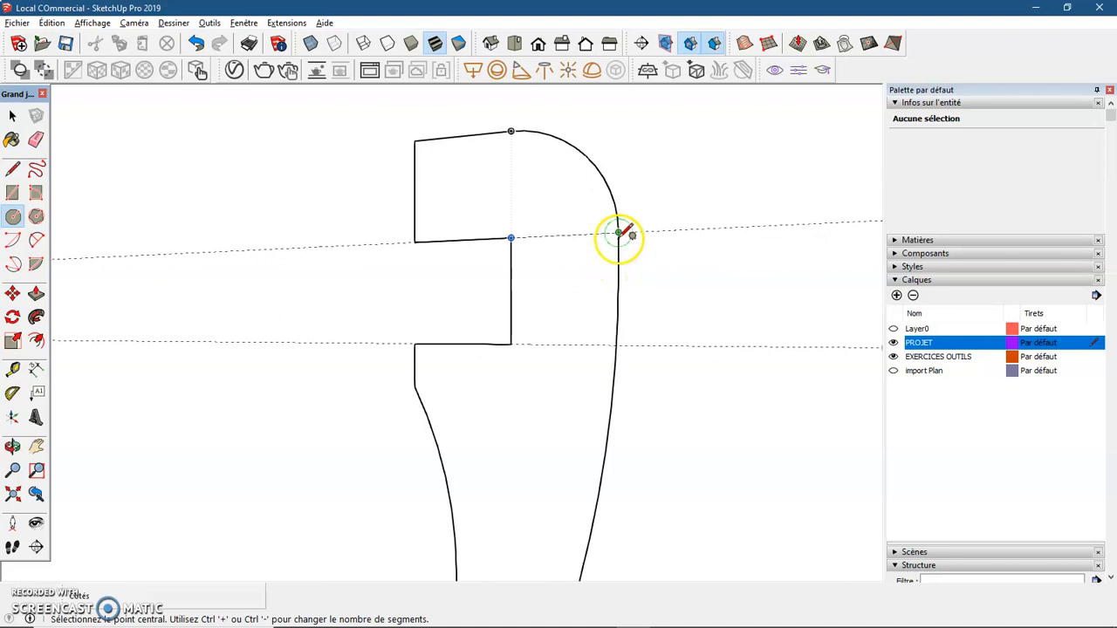
pyautogui.click(618, 254)
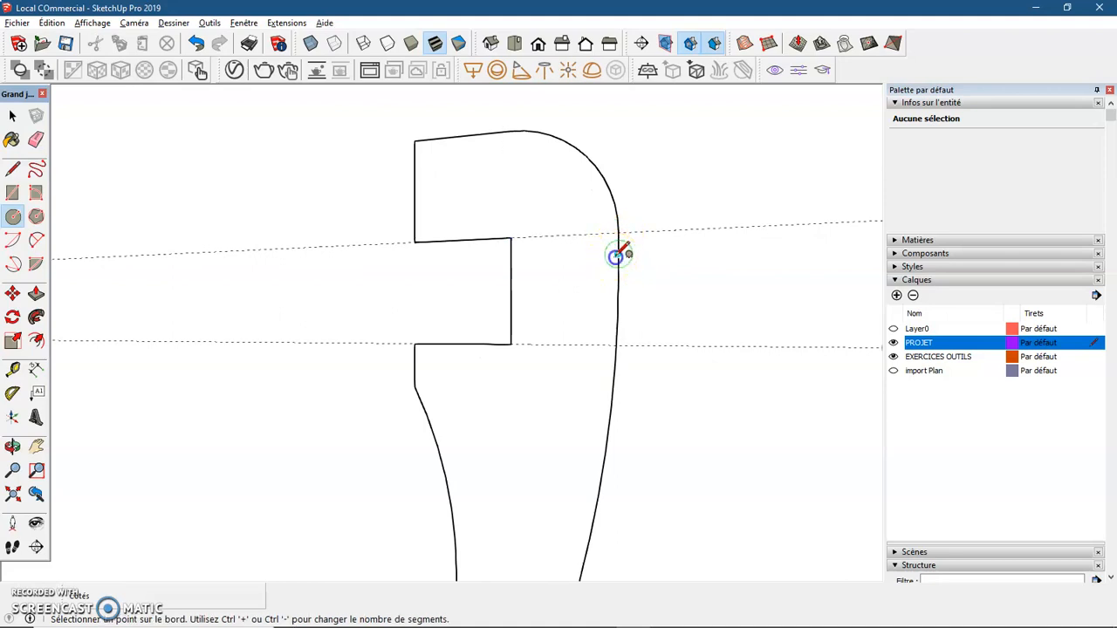
pyautogui.click(619, 232)
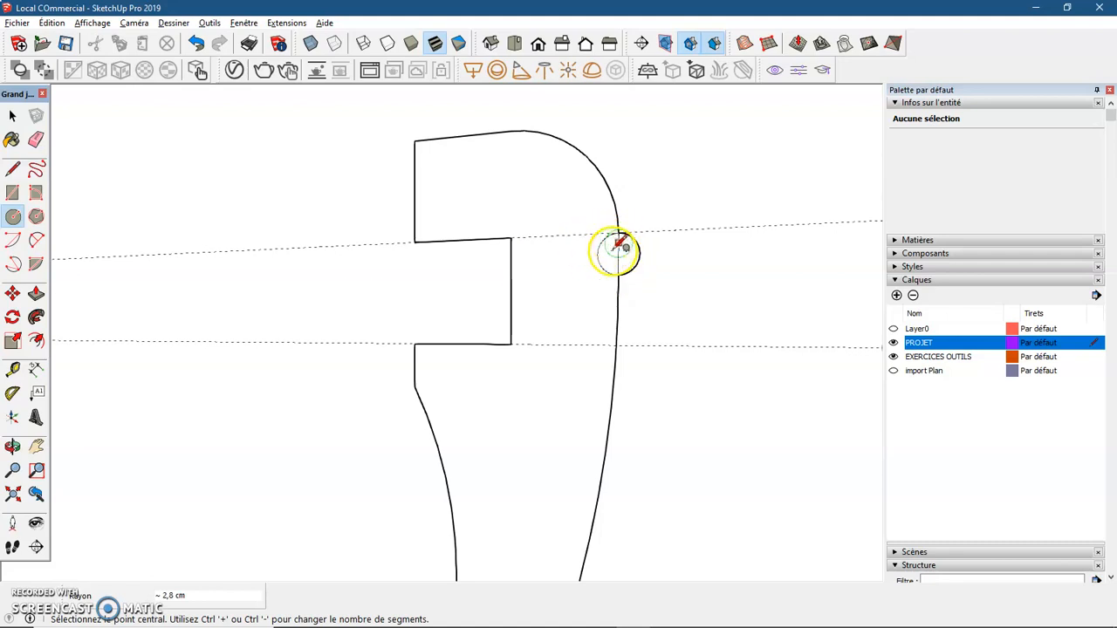
# Delete the half of the small circle that lies outside the profile.
pyautogui.press('space')
pyautogui.click(639, 255)
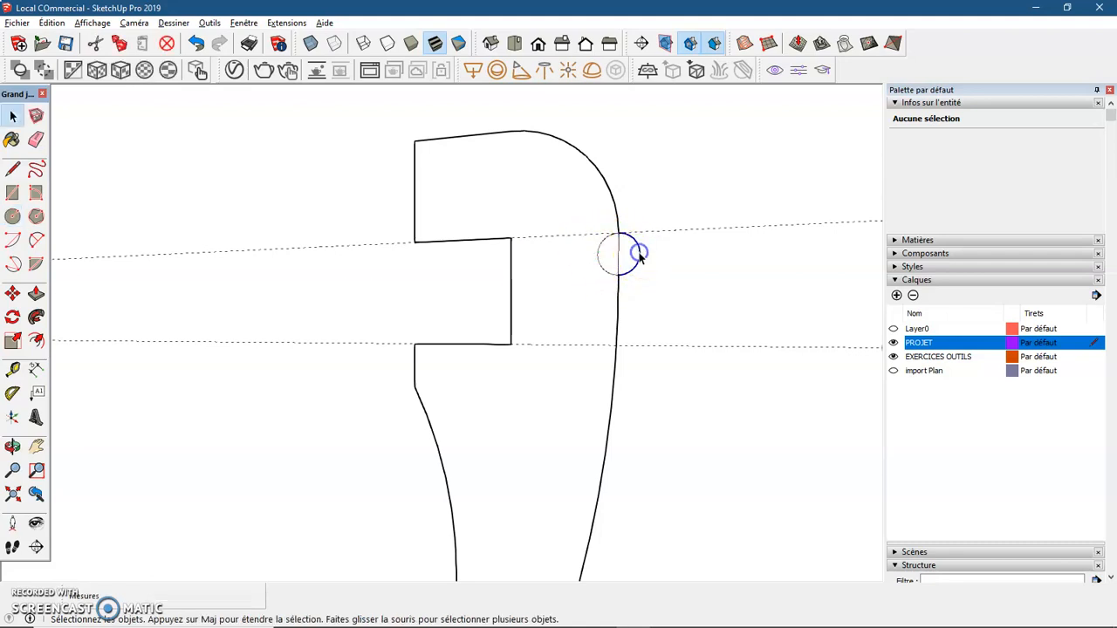
pyautogui.press('Delete')
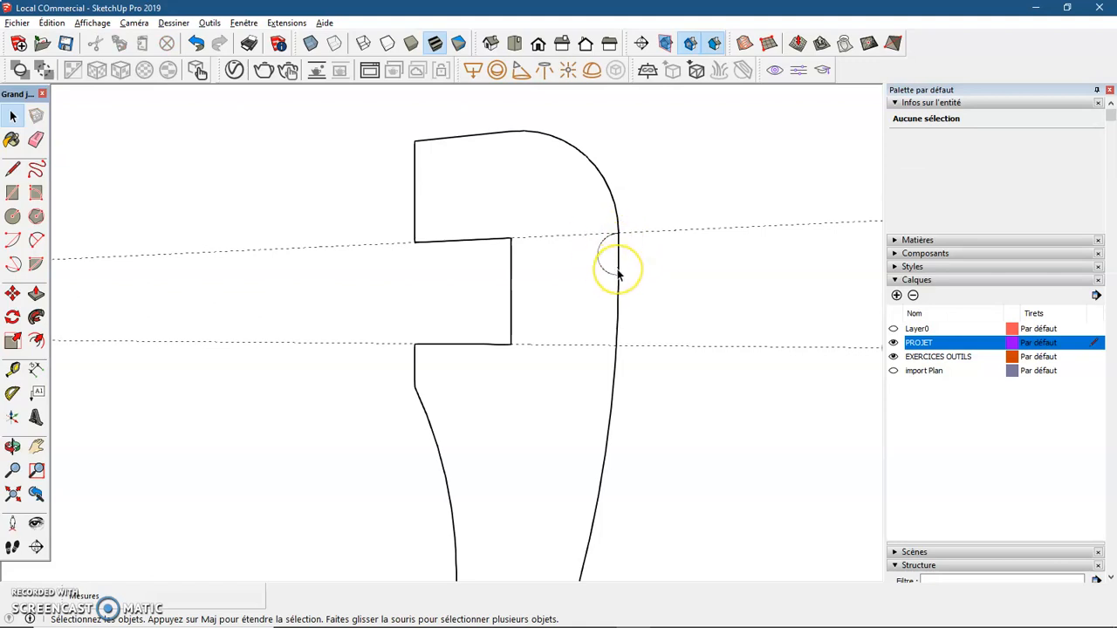
# Draw a rectangle about 10 × 1.9 cm inside the profile's foot, along its outer vertical edge.
pyautogui.scroll(-5, 615, 262)
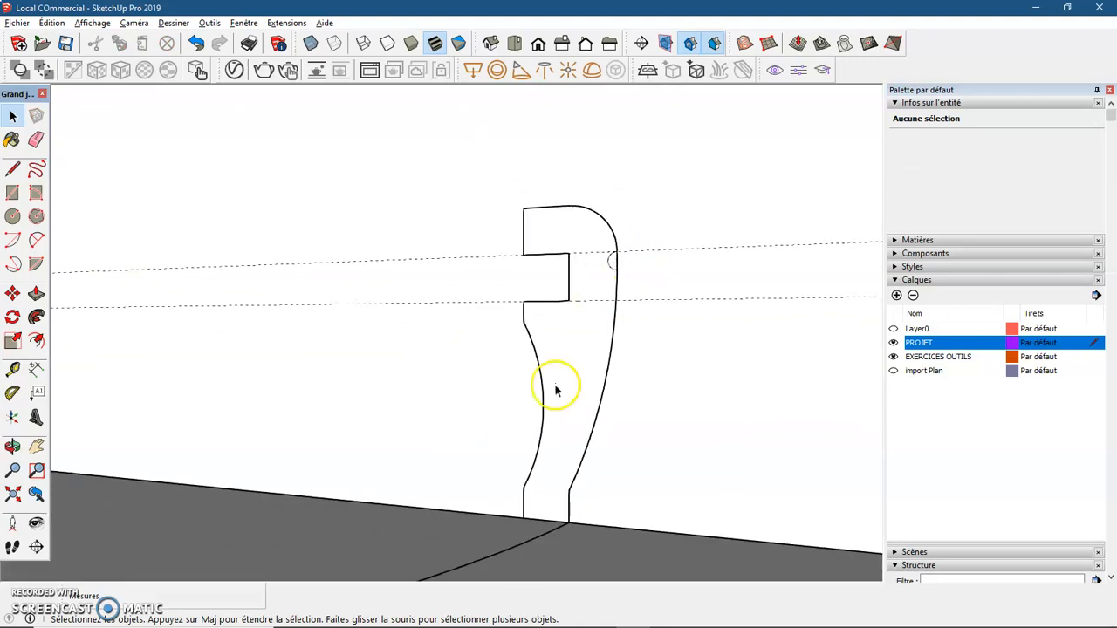
pyautogui.scroll(5, 563, 514)
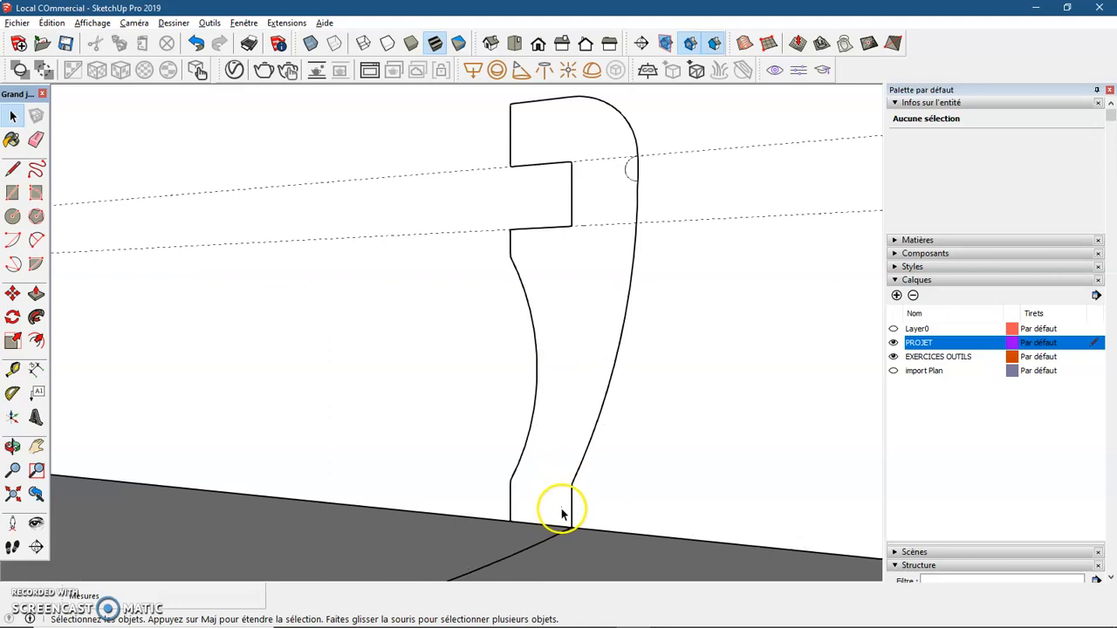
pyautogui.click(11, 194)
pyautogui.click(580, 464)
pyautogui.moveTo(581, 464); pyautogui.dragTo(567, 539)
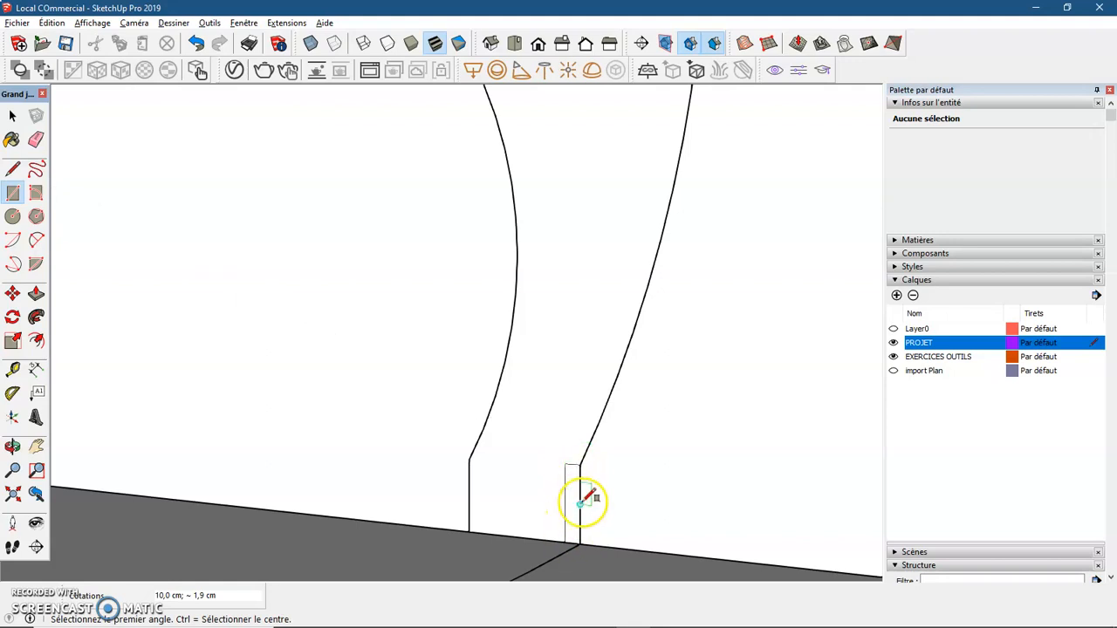
# Delete all construction guides from the model.
pyautogui.press('space')
pyautogui.scroll(-1, 588, 489)
pyautogui.scroll(-5, 588, 493)
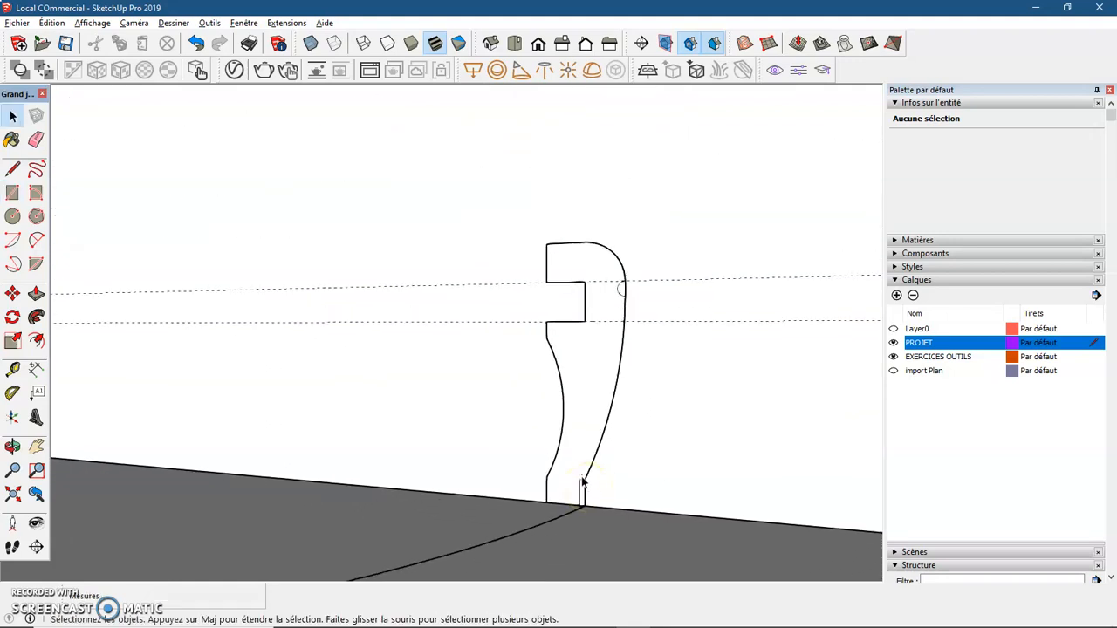
pyautogui.moveTo(434, 426); pyautogui.dragTo(486, 460, button='middle')
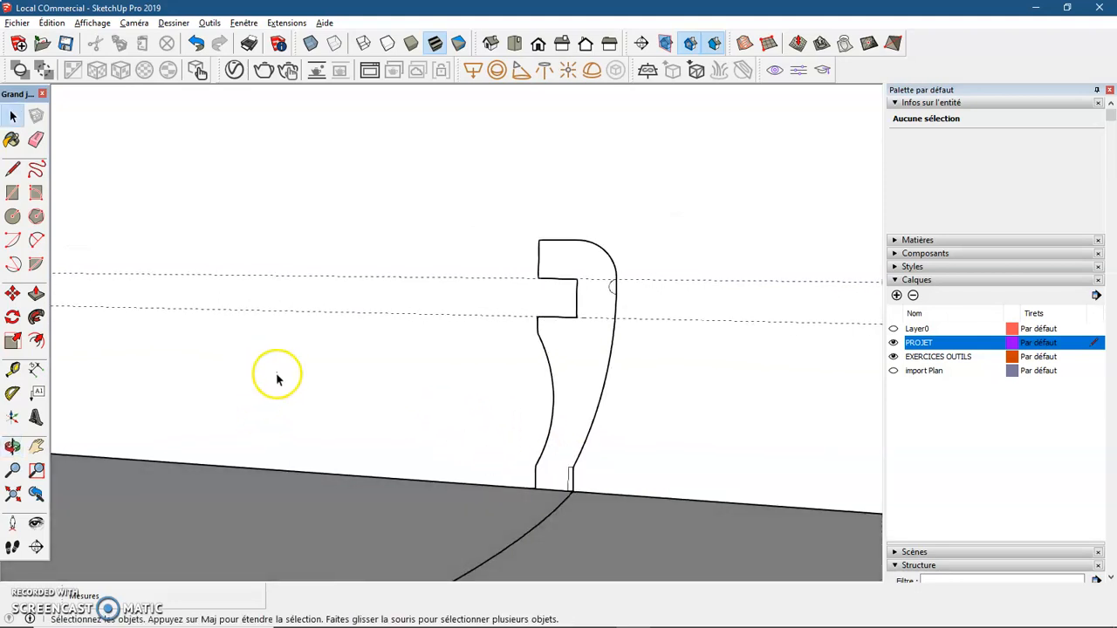
pyautogui.click(52, 23)
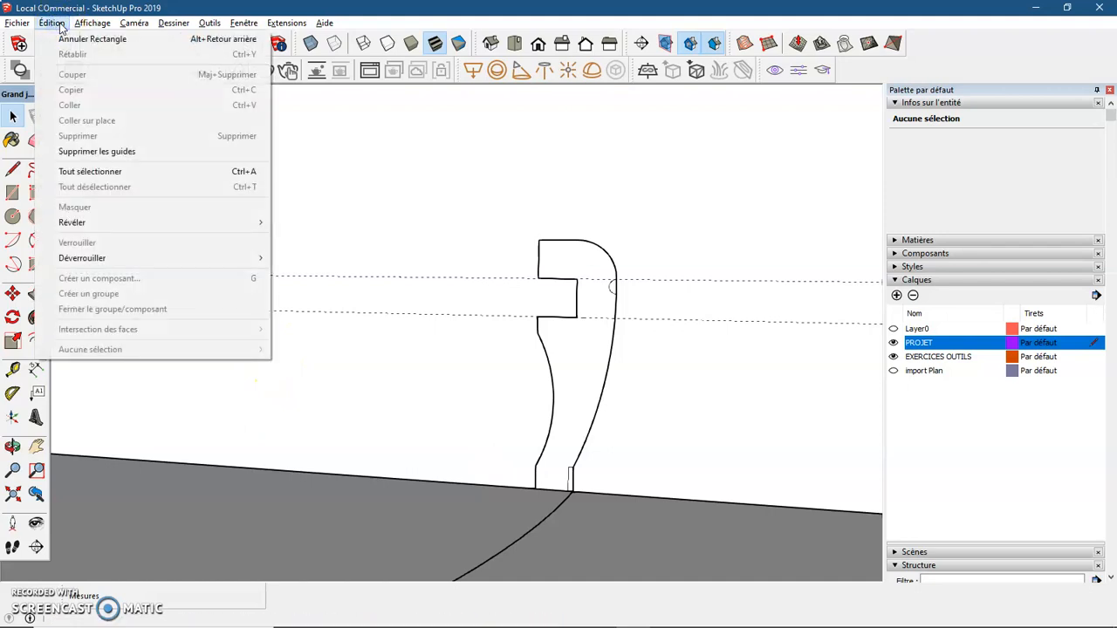
pyautogui.click(112, 154)
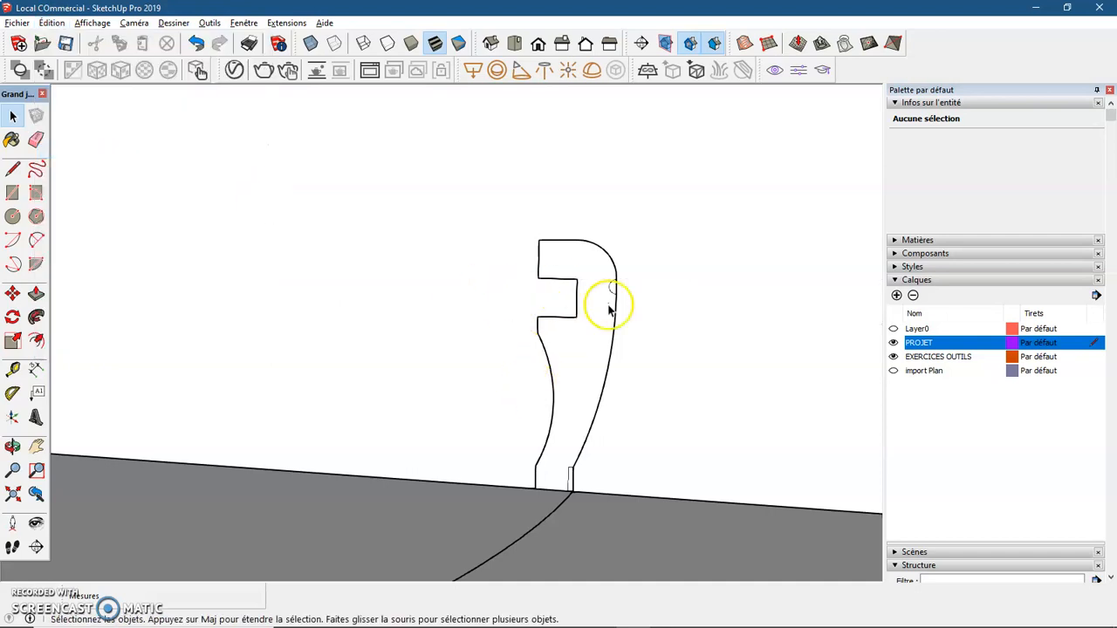
# Hide the Dalle, murs extérieurs and Placage groups so only the profile and floor arc remain in view.
pyautogui.scroll(-4, 632, 352)
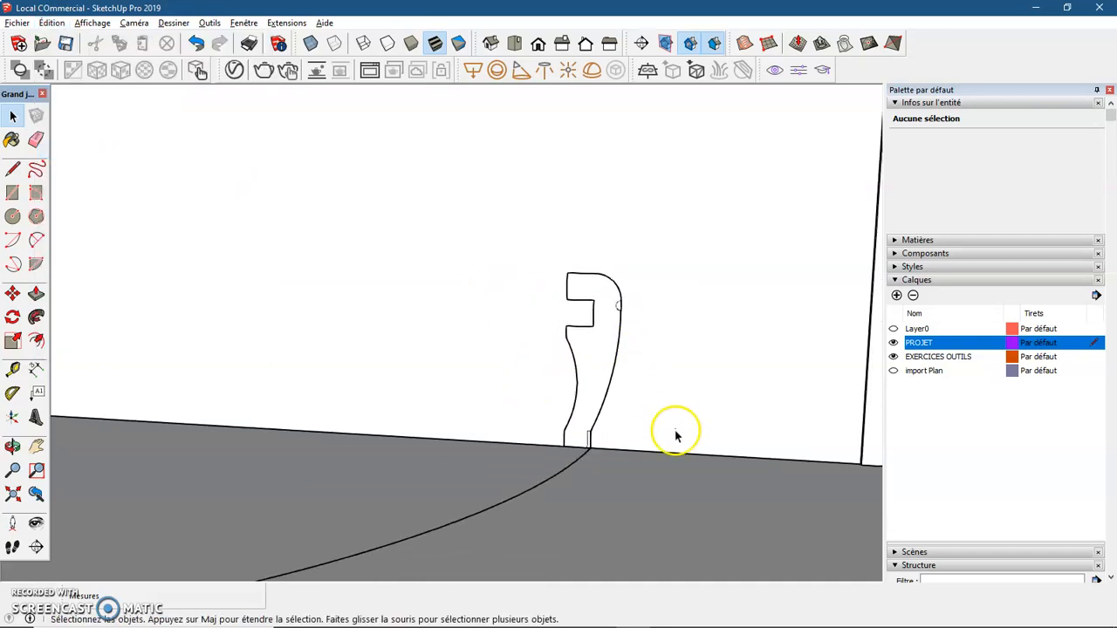
pyautogui.click(902, 281)
pyautogui.click(927, 352)
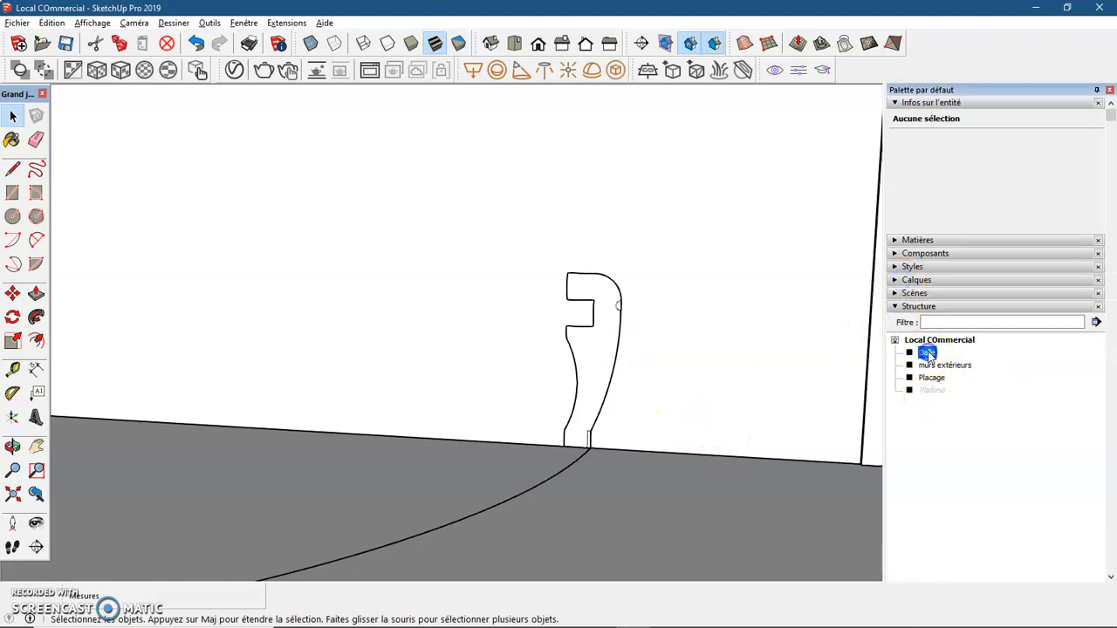
pyautogui.rightClick(927, 352)
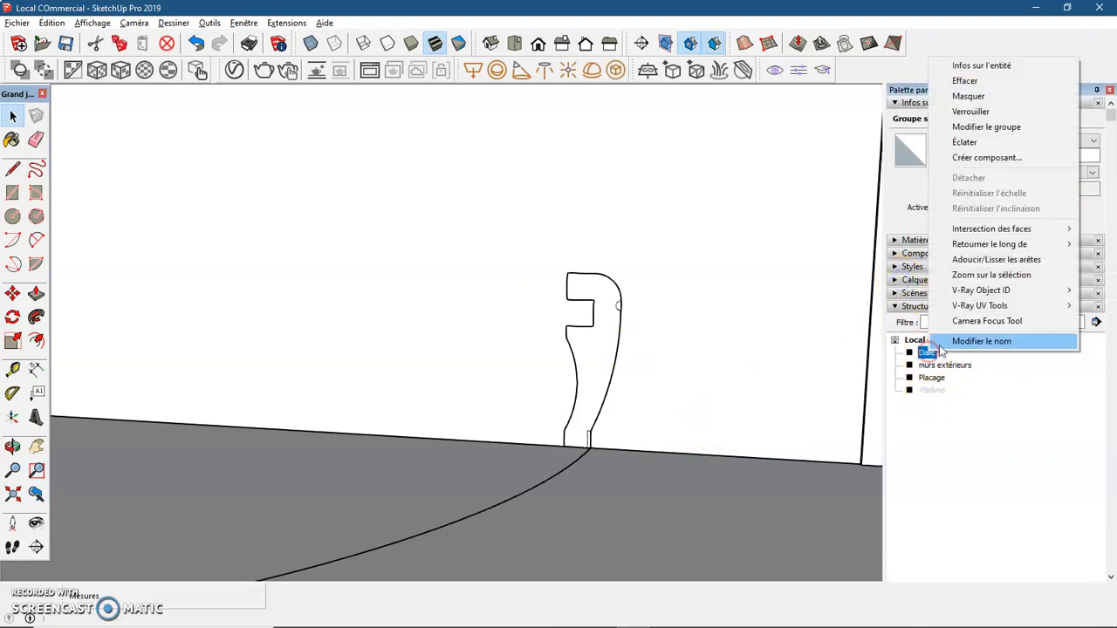
pyautogui.click(968, 96)
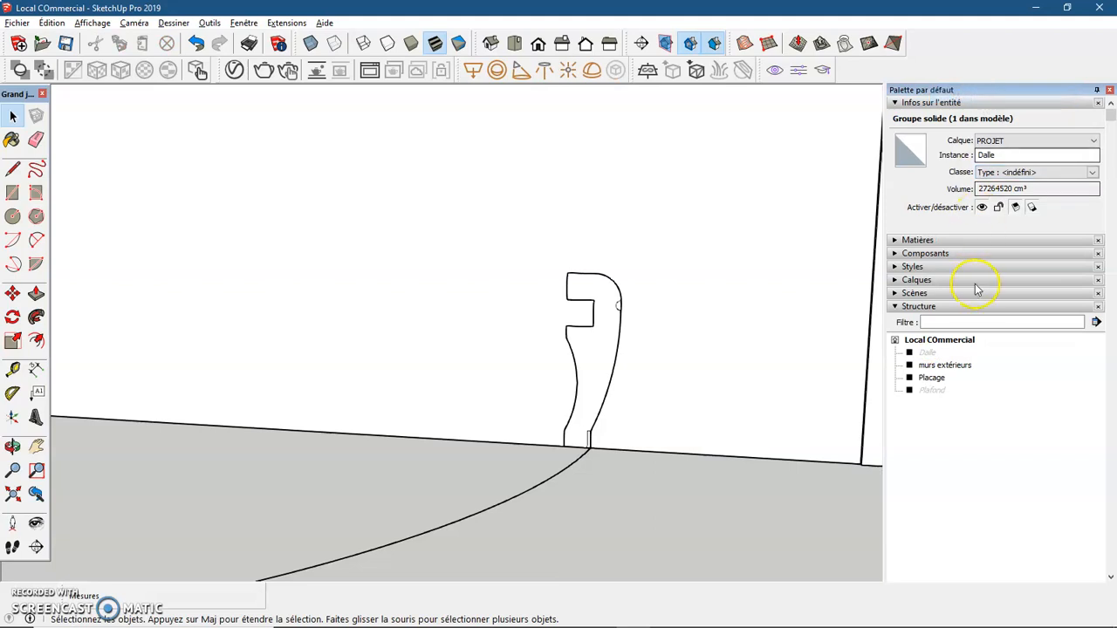
pyautogui.click(942, 366)
pyautogui.rightClick(943, 366)
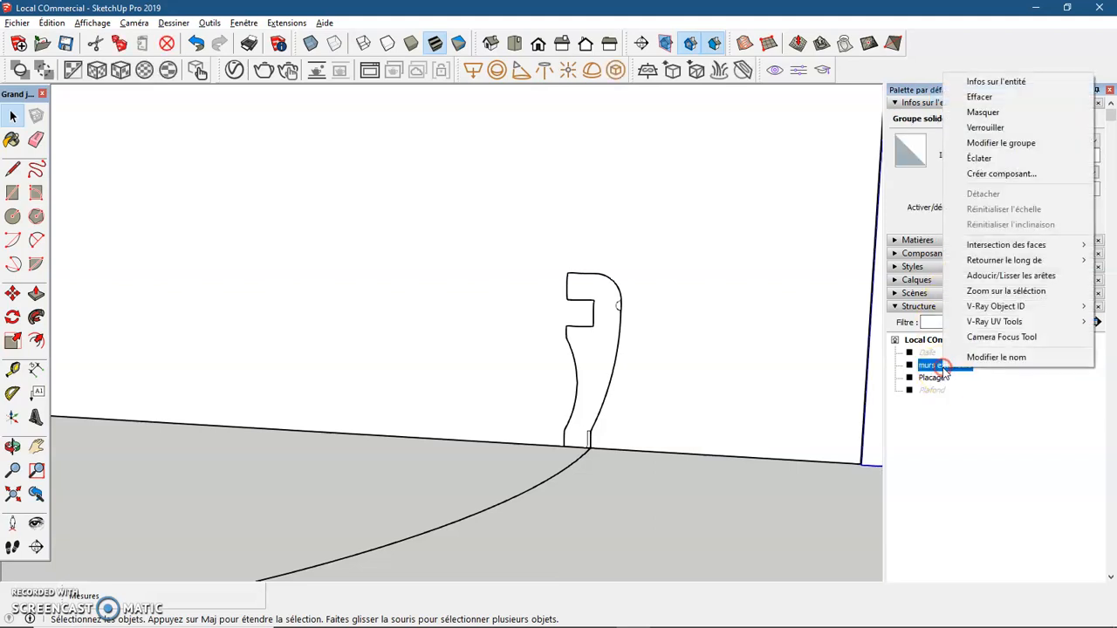
pyautogui.click(1012, 113)
pyautogui.click(930, 377)
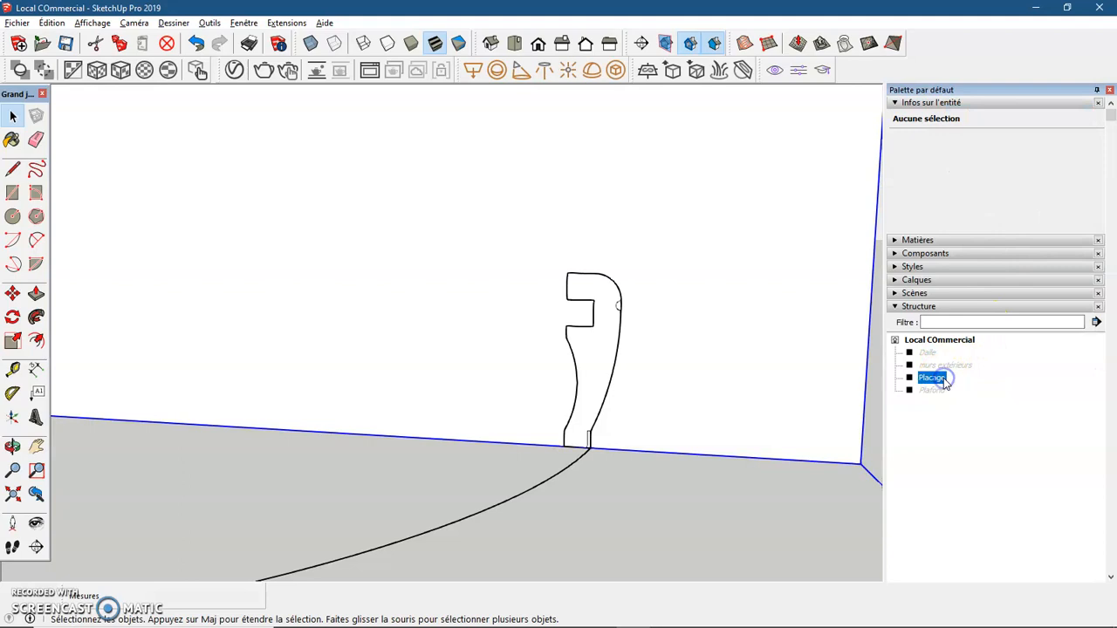
pyautogui.rightClick(945, 384)
pyautogui.click(1017, 117)
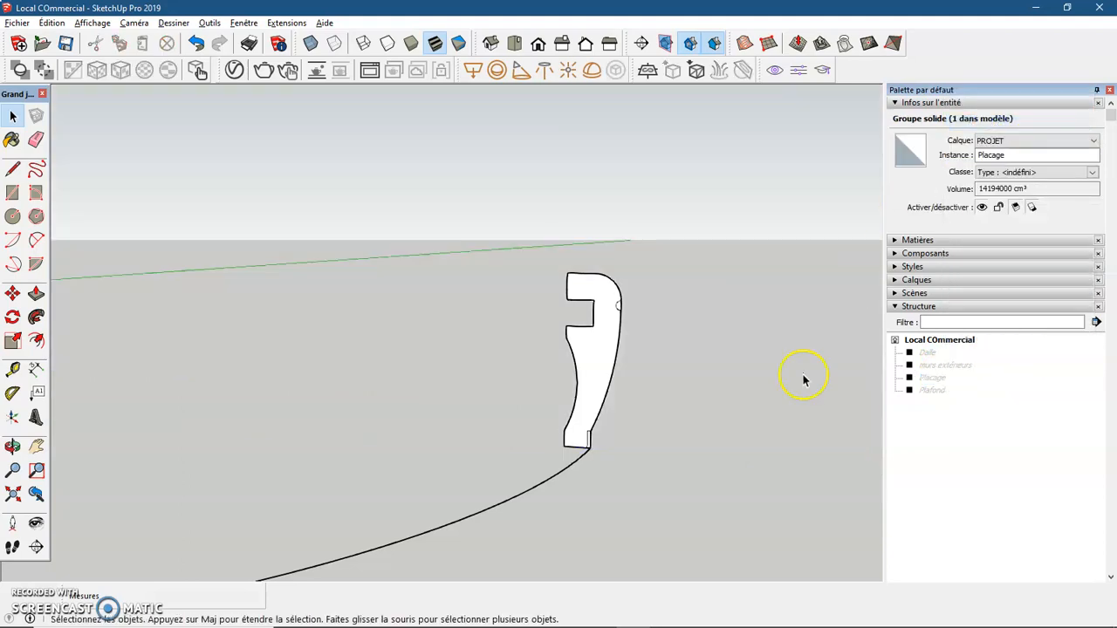
pyautogui.scroll(-4, 683, 369)
pyautogui.moveTo(459, 421)
pyautogui.mouseDown(button='middle')
pyautogui.moveTo(524, 431)
pyautogui.moveTo(643, 411)
pyautogui.moveTo(499, 464)
pyautogui.moveTo(349, 459)
pyautogui.moveTo(495, 463)
pyautogui.moveTo(439, 433)
pyautogui.moveTo(471, 438)
pyautogui.mouseUp(button='middle')
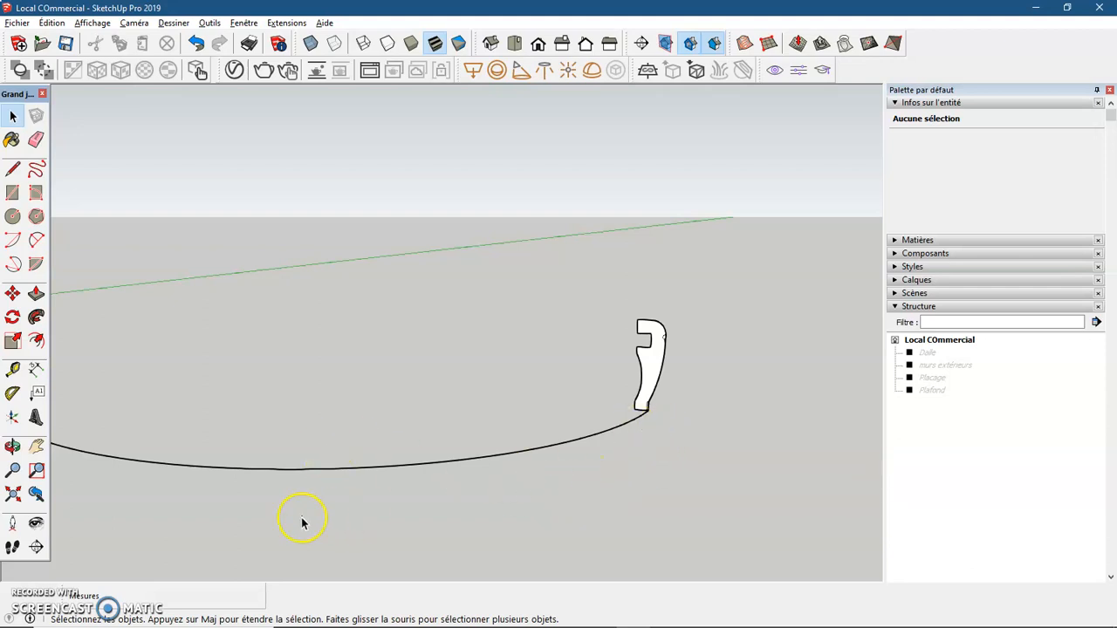
pyautogui.scroll(-2, 124, 451)
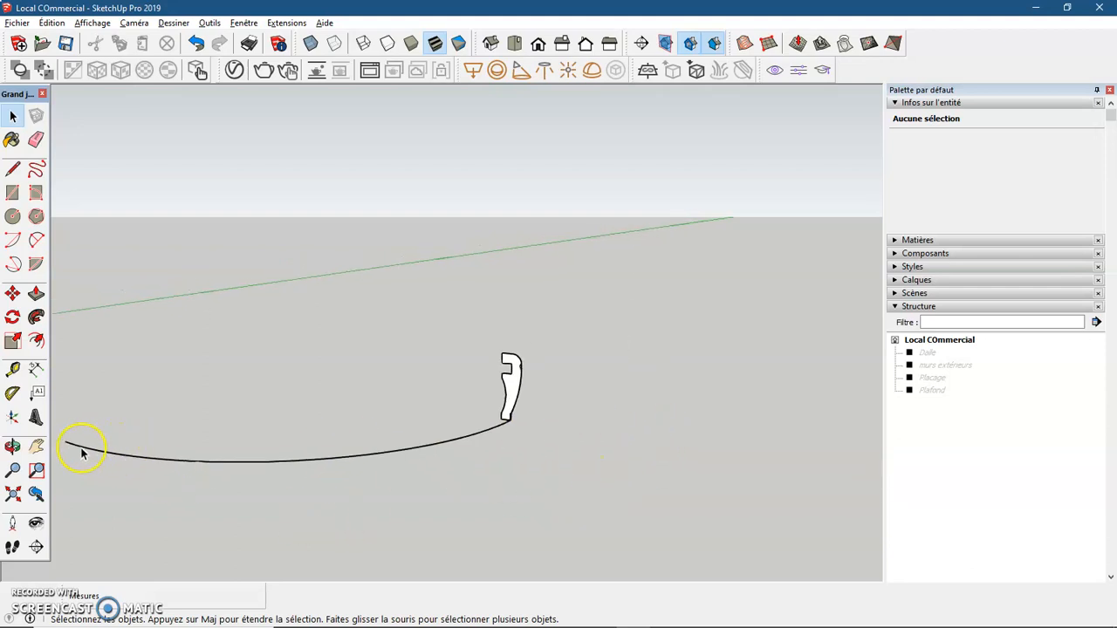
# Sweep the small half-circle face on the profile's outer edge along the full floor arc with Follow Me.
pyautogui.scroll(3, 81, 452)
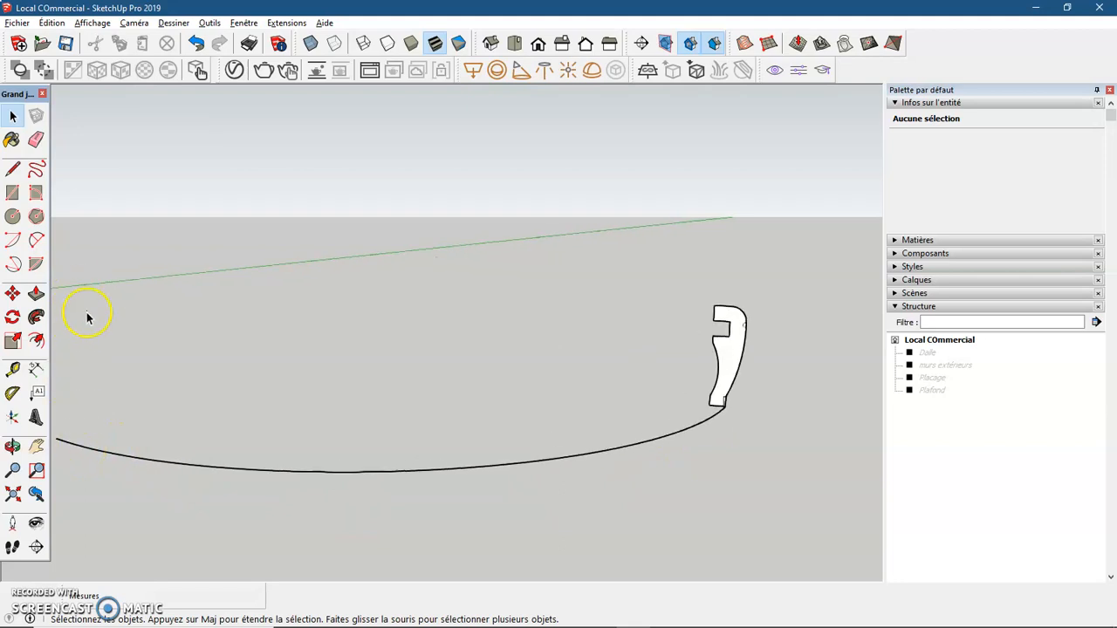
pyautogui.click(36, 317)
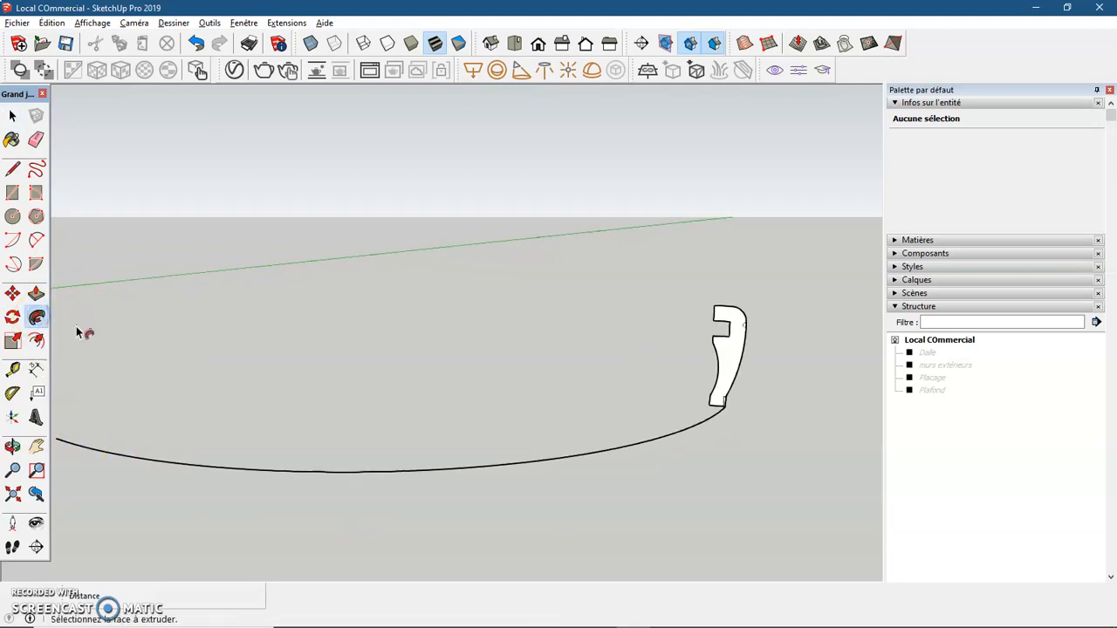
pyautogui.scroll(3, 772, 340)
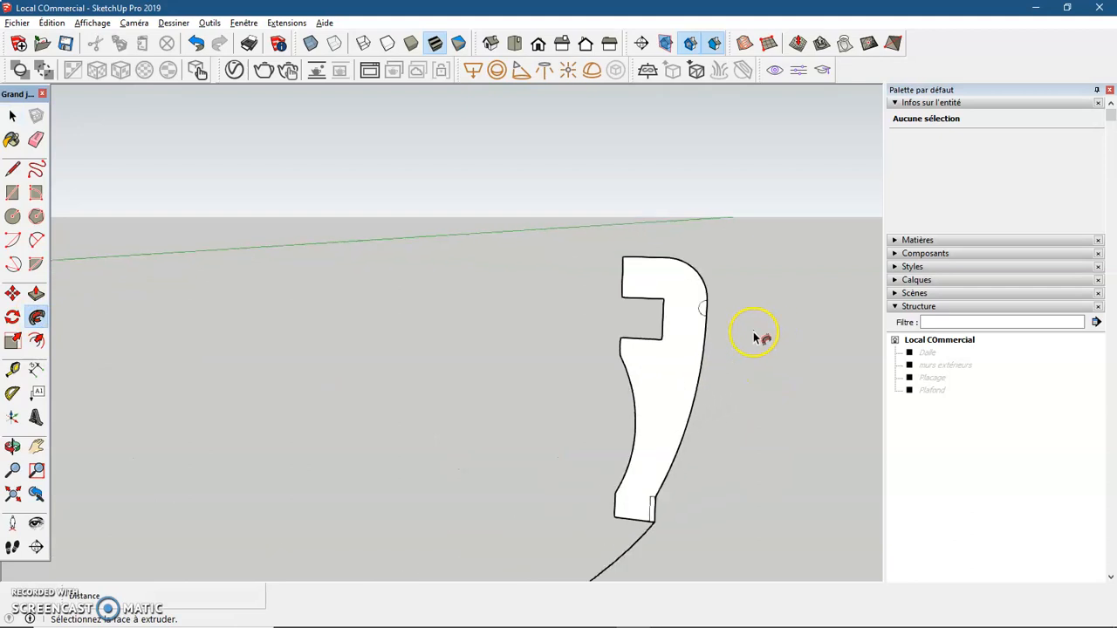
pyautogui.scroll(2, 755, 337)
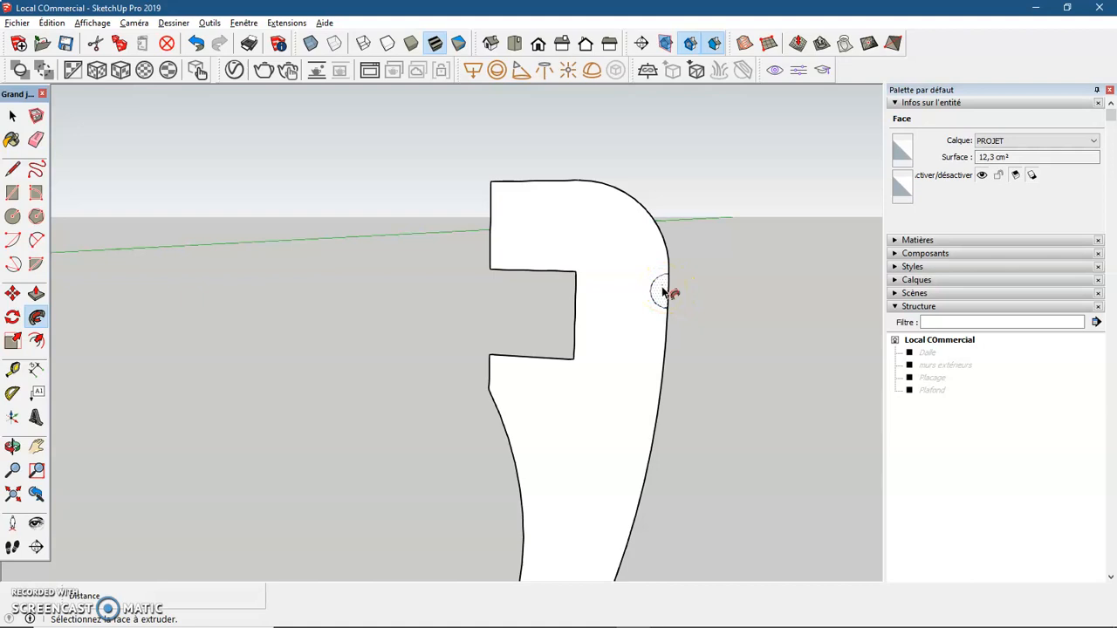
pyautogui.click(663, 292)
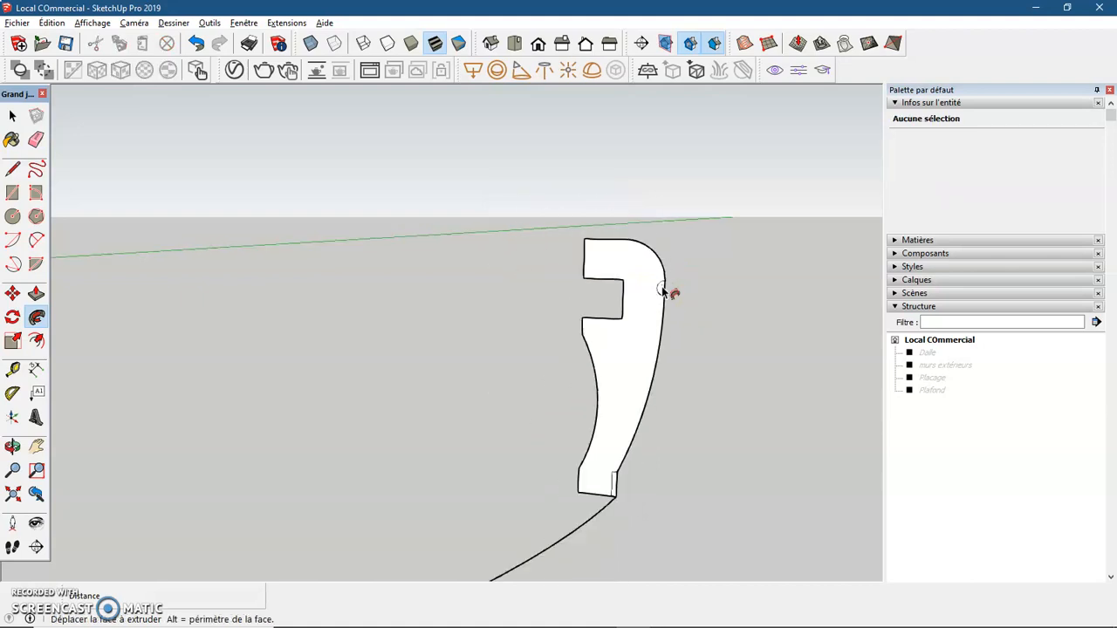
pyautogui.scroll(-2, 661, 289)
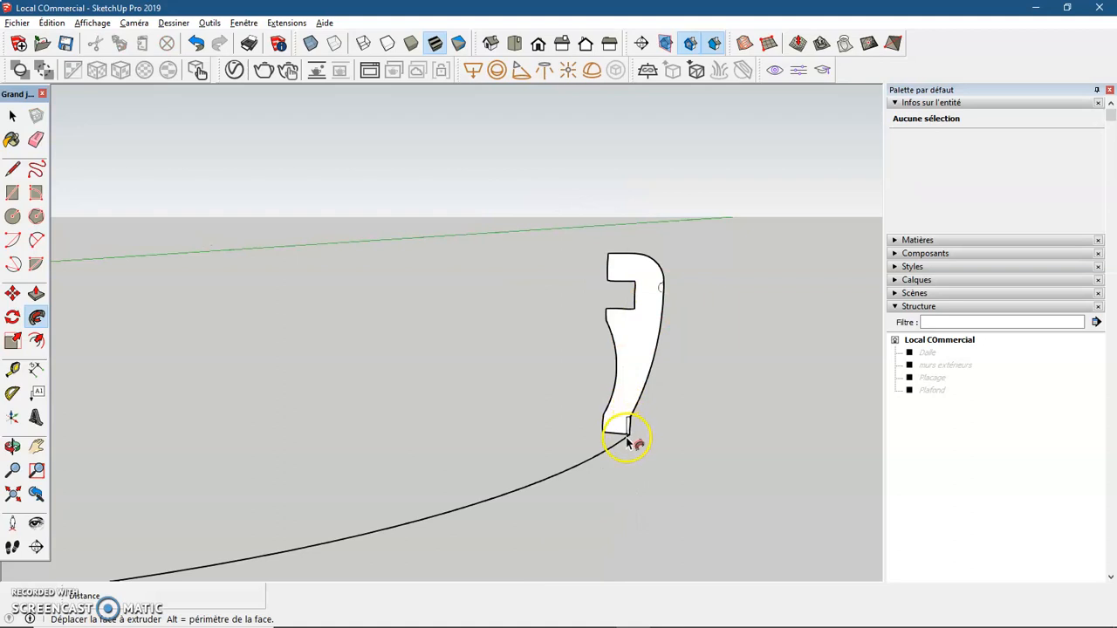
pyautogui.scroll(-2, 592, 464)
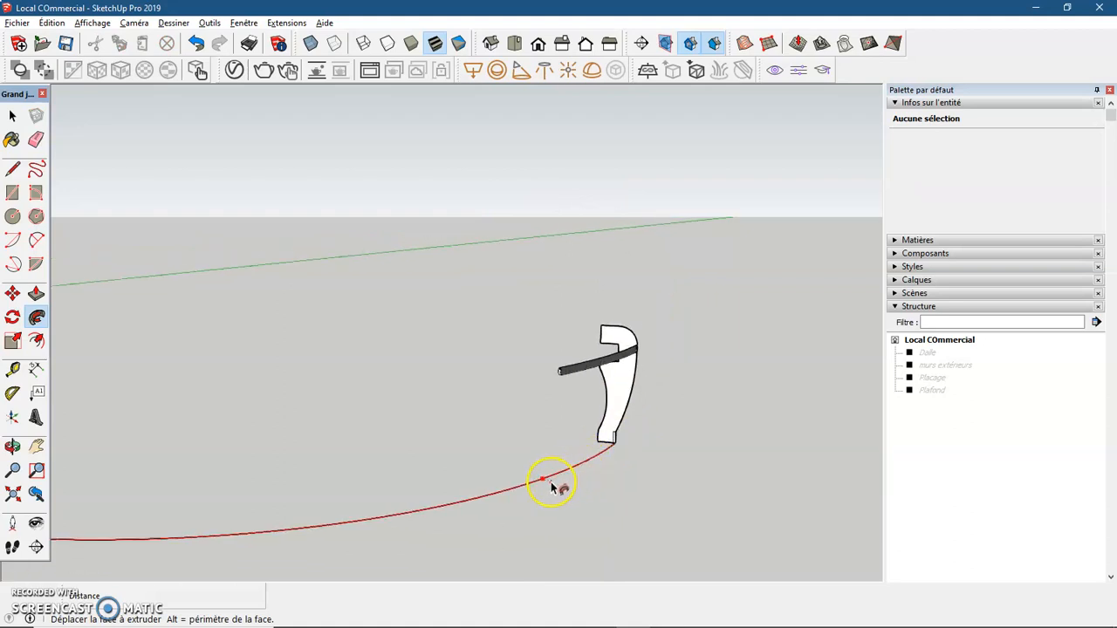
pyautogui.scroll(-3, 551, 486)
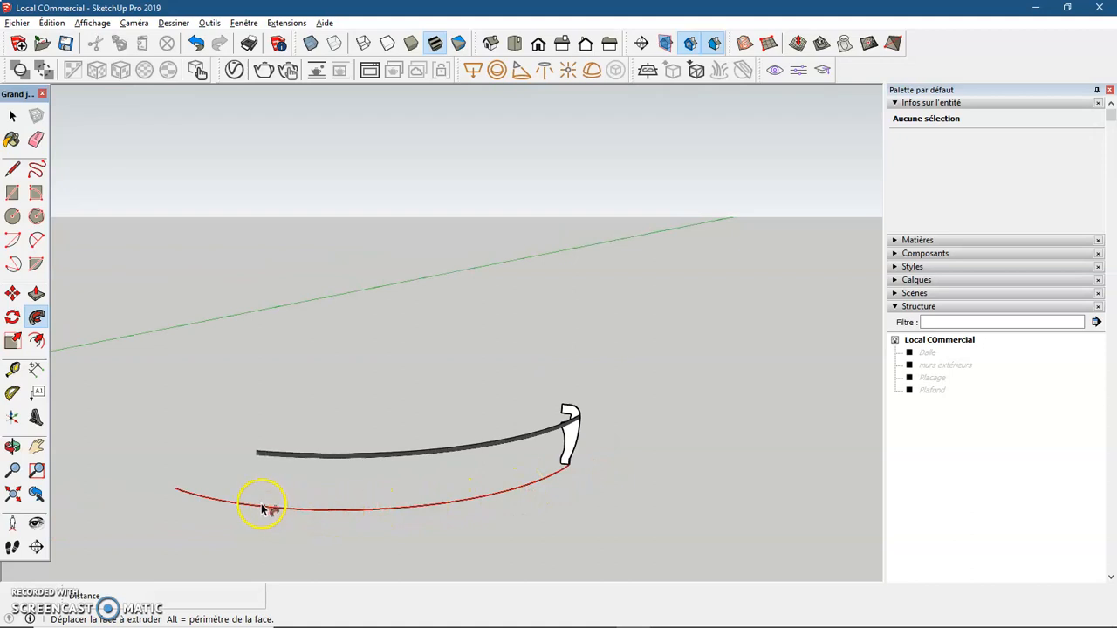
pyautogui.click(177, 494)
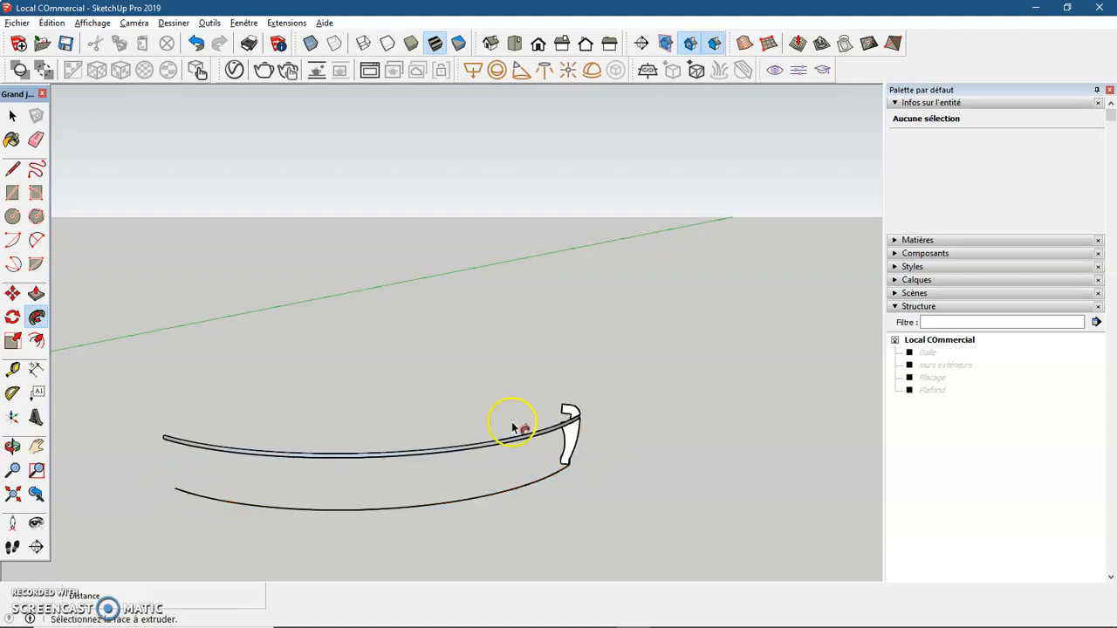
# Sweep the main notched profile face along the entire floor arc with Follow Me.
pyautogui.scroll(5, 514, 427)
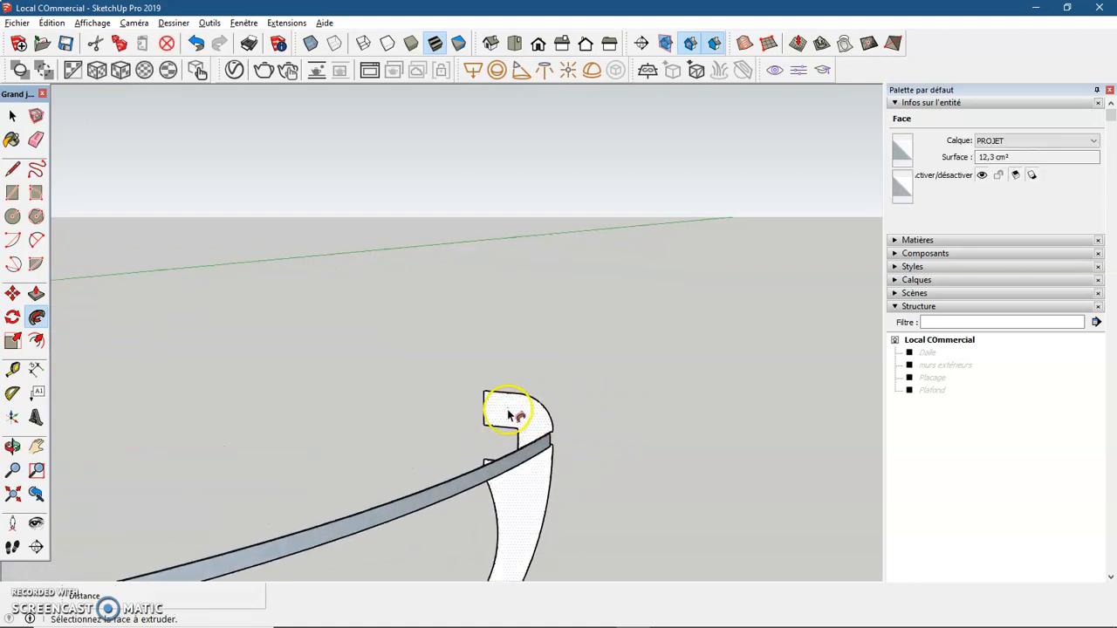
pyautogui.click(511, 415)
pyautogui.scroll(-2, 514, 414)
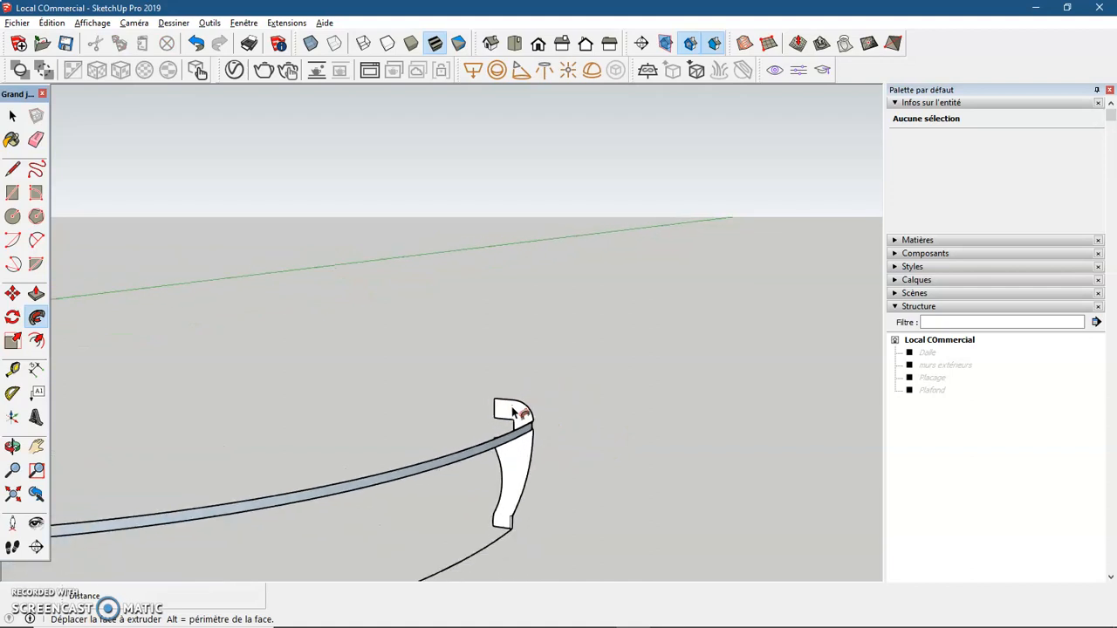
pyautogui.scroll(-1, 515, 414)
pyautogui.moveTo(515, 416); pyautogui.dragTo(95, 519)
pyautogui.scroll(-1, 505, 499)
# Sweep the narrow rectangle in the profile's foot along the counter's curved bottom edge to its far end with Follow Me.
pyautogui.scroll(3, 512, 513)
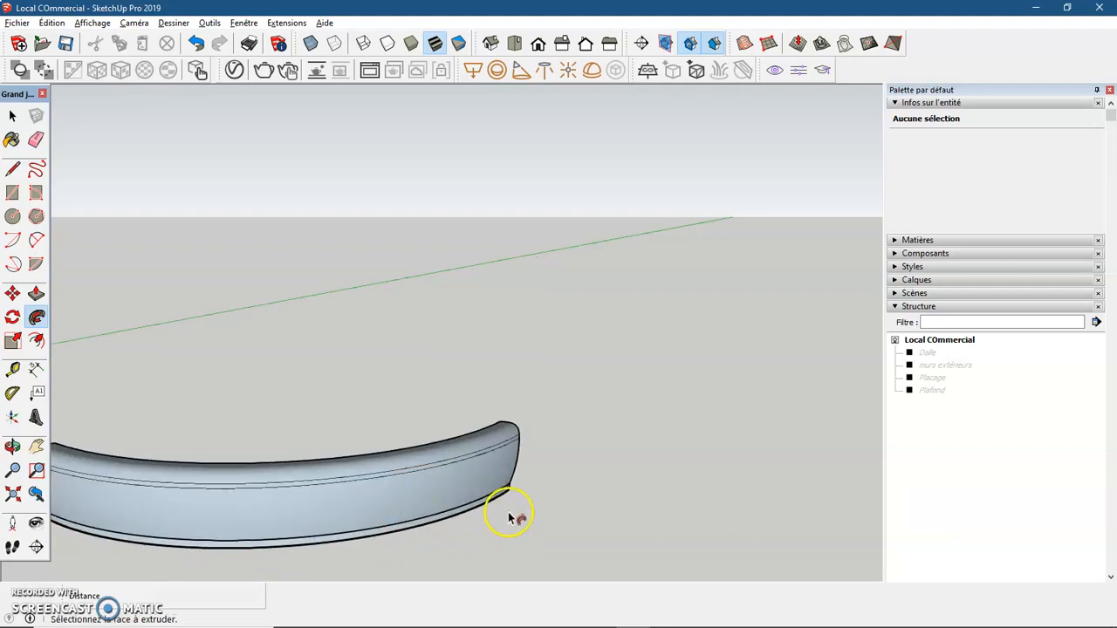
pyautogui.scroll(5, 512, 504)
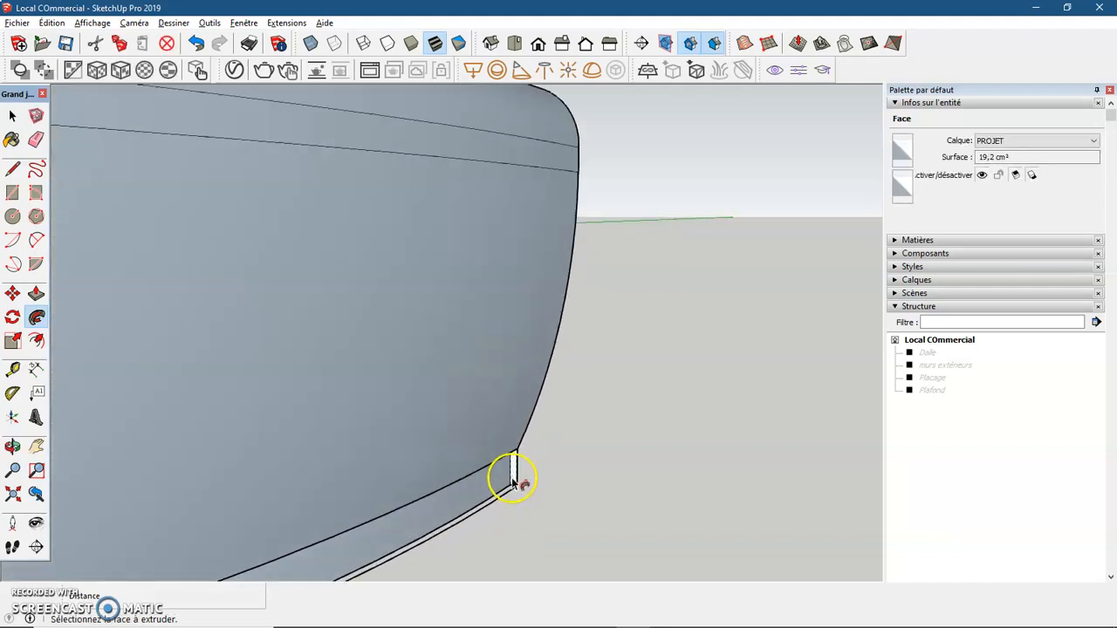
pyautogui.click(513, 471)
pyautogui.scroll(-5, 510, 476)
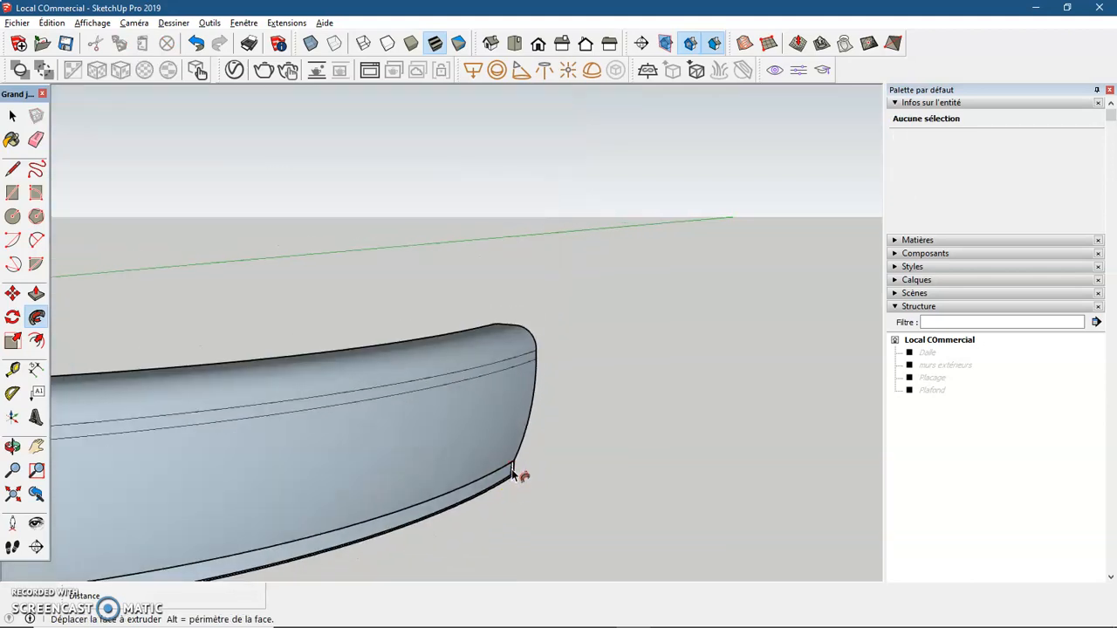
pyautogui.scroll(-4, 494, 484)
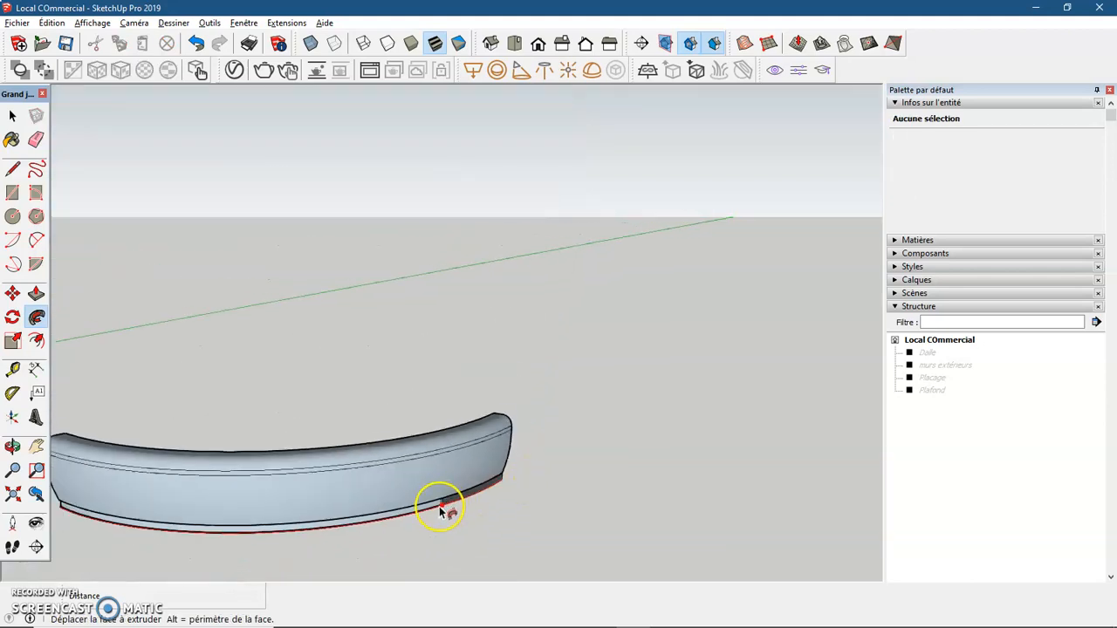
pyautogui.scroll(-2, 371, 522)
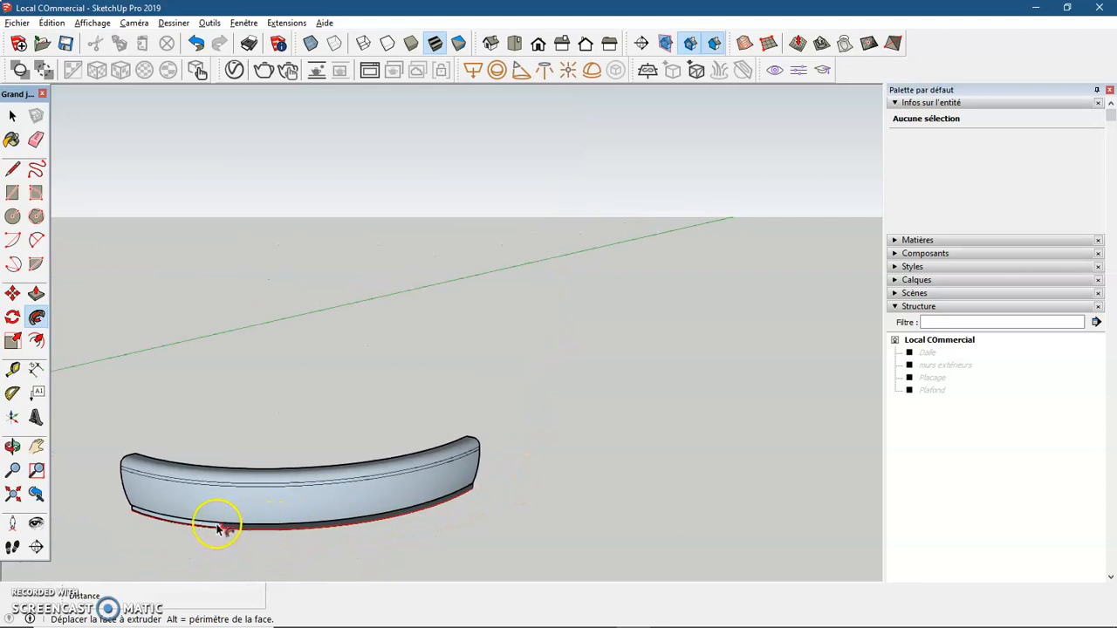
pyautogui.scroll(3, 140, 521)
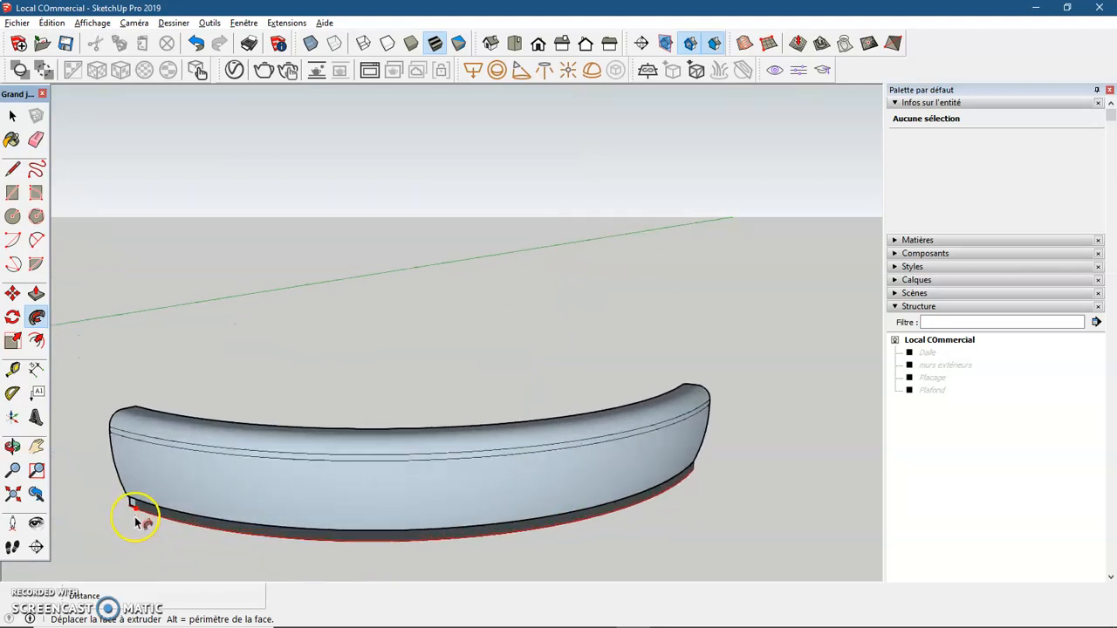
pyautogui.scroll(2, 137, 522)
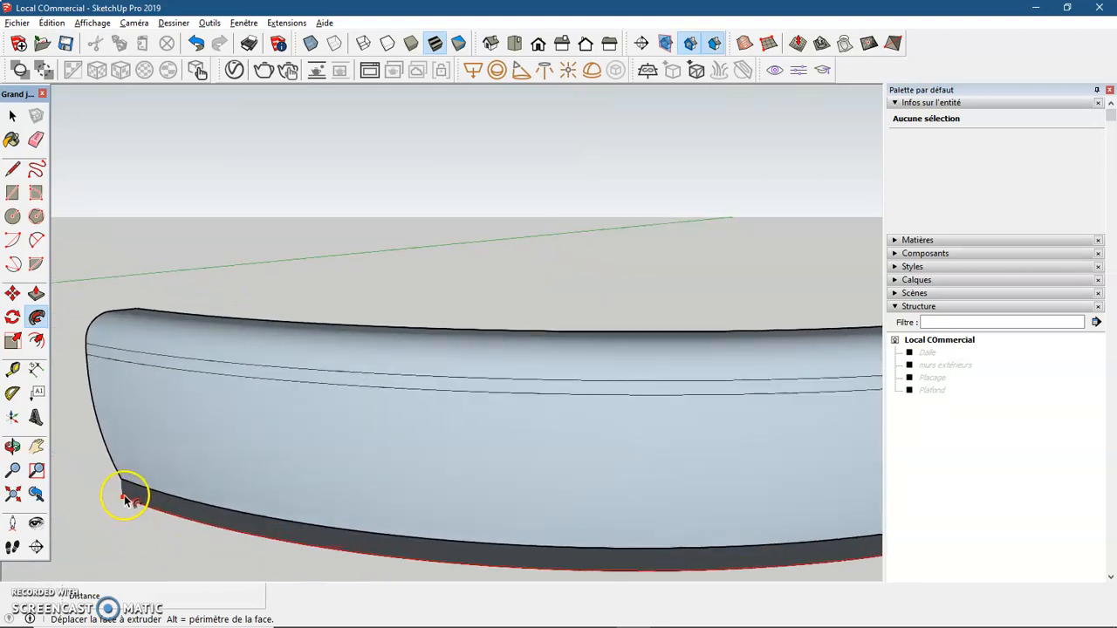
pyautogui.click(125, 499)
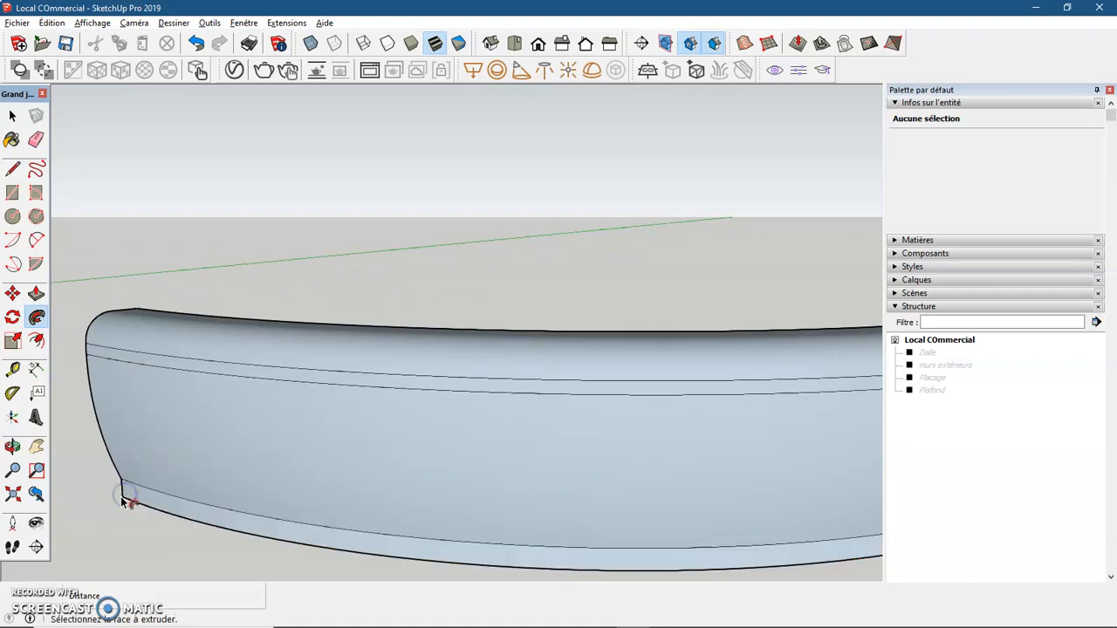
# Examine the counter's end section from the inner side, checking the notch, half-circle and foot rectangle.
pyautogui.scroll(-5, 131, 501)
pyautogui.moveTo(112, 524); pyautogui.dragTo(743, 460, button='middle')
pyautogui.press('space')
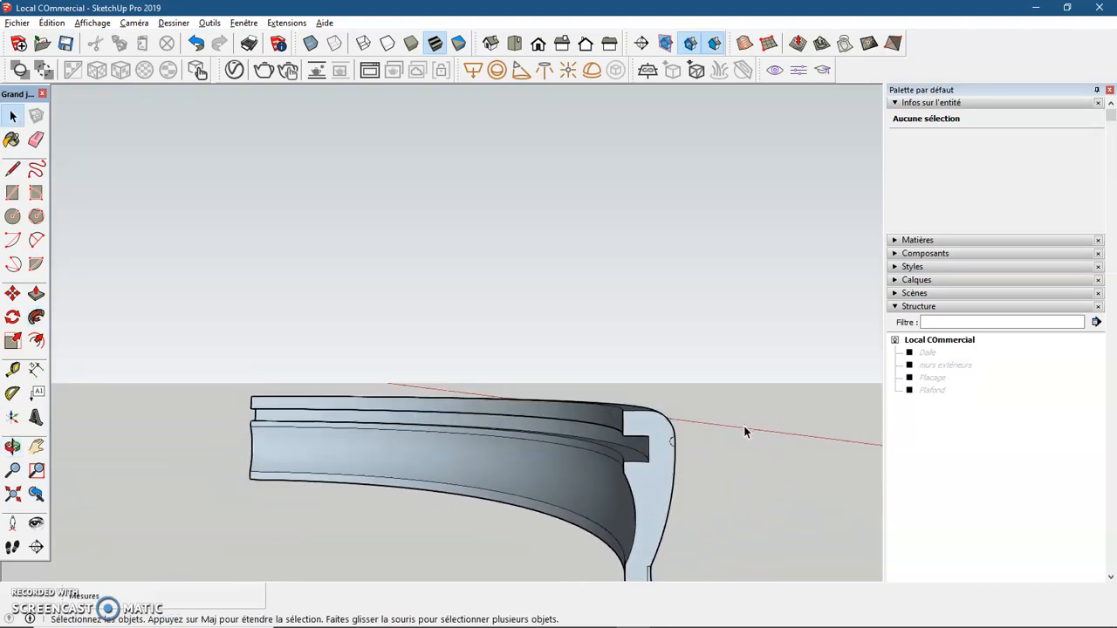
pyautogui.scroll(4, 682, 454)
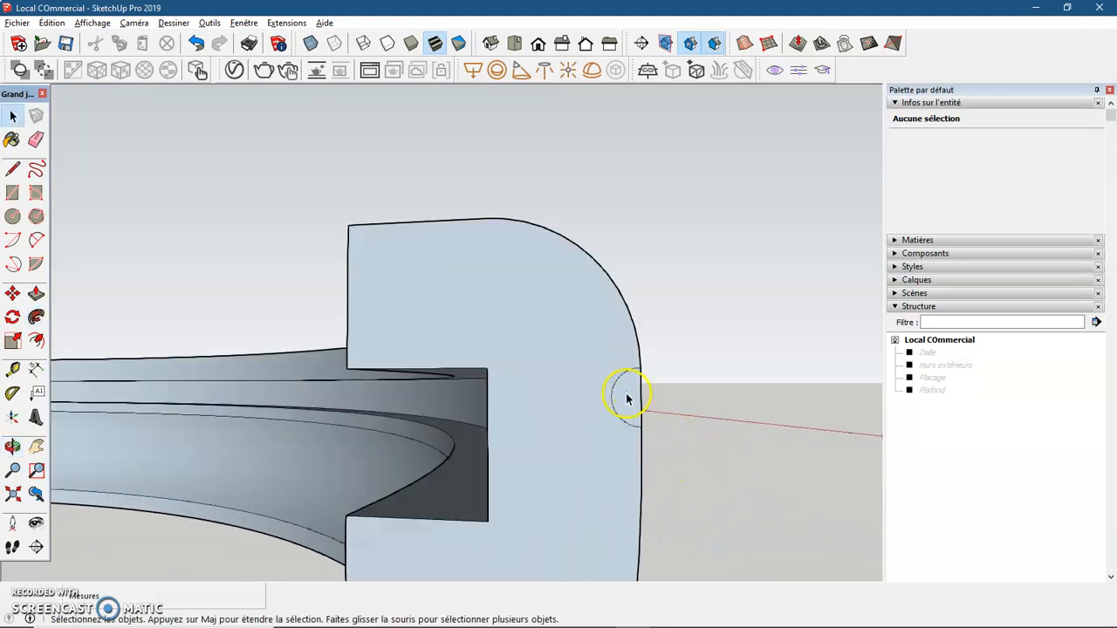
pyautogui.scroll(-3, 631, 393)
pyautogui.scroll(-1, 626, 504)
pyautogui.scroll(4, 615, 489)
pyautogui.scroll(-3, 621, 491)
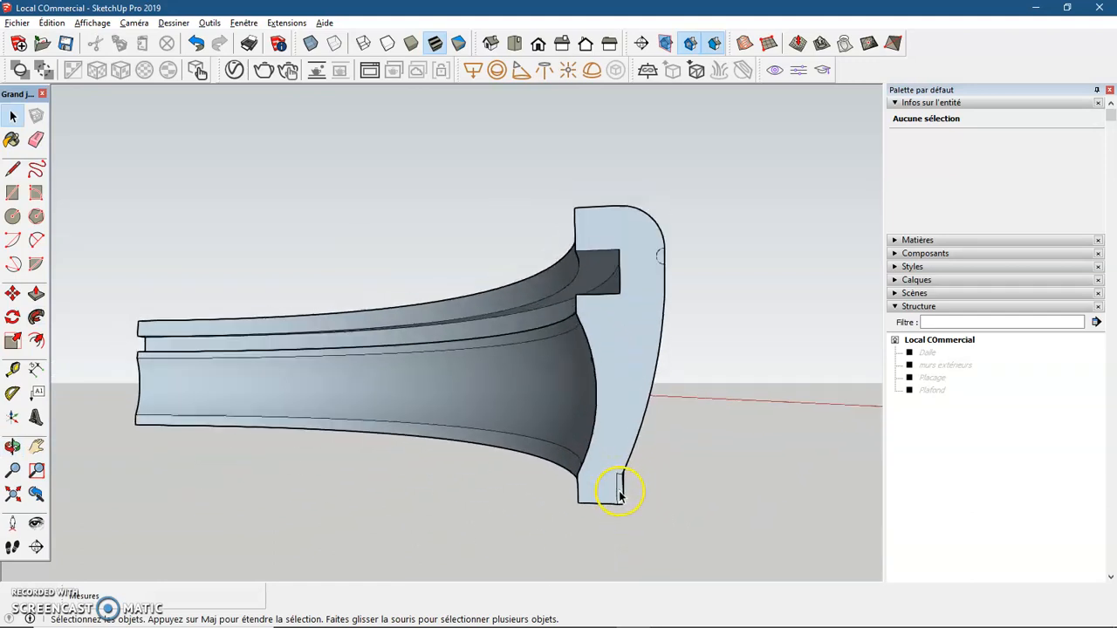
# Select all the geometry of the swept counter and make it a group.
pyautogui.moveTo(668, 391); pyautogui.dragTo(376, 424, button='middle')
pyautogui.scroll(-5, 568, 447)
pyautogui.moveTo(327, 316); pyautogui.dragTo(626, 536)
pyautogui.rightClick(502, 436)
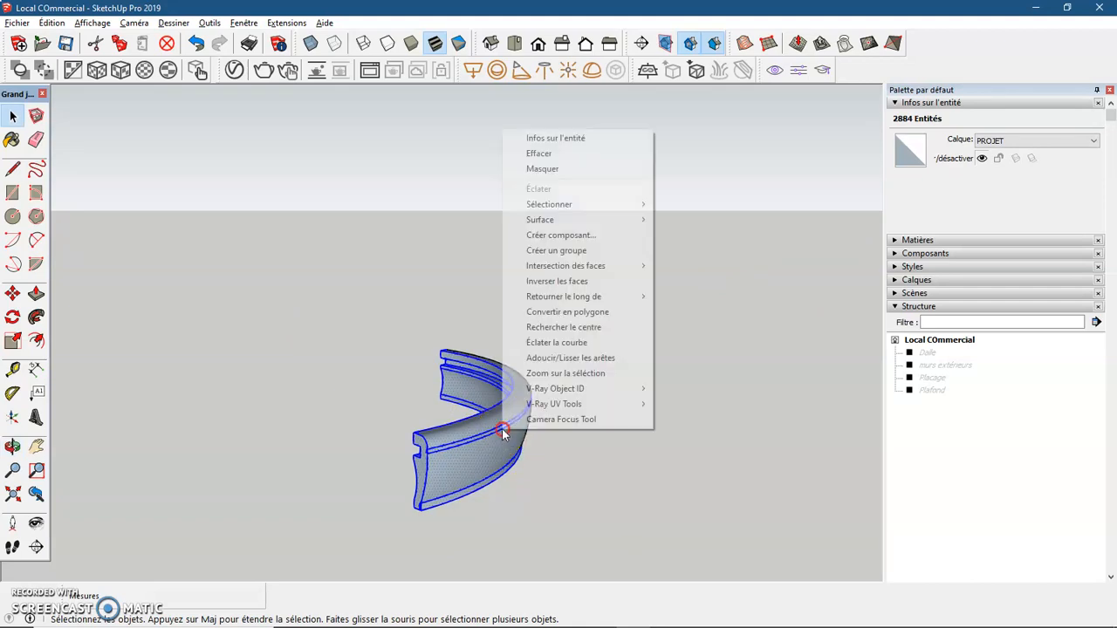
pyautogui.click(597, 254)
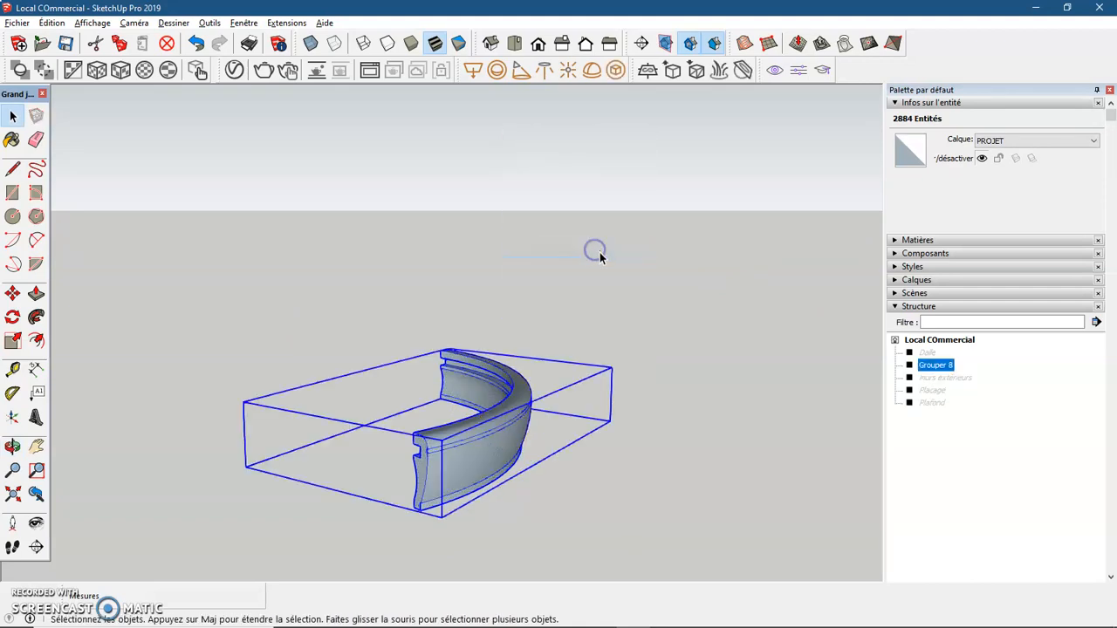
# Rename the new counter group as Comptoir and deselect it.
pyautogui.rightClick(940, 367)
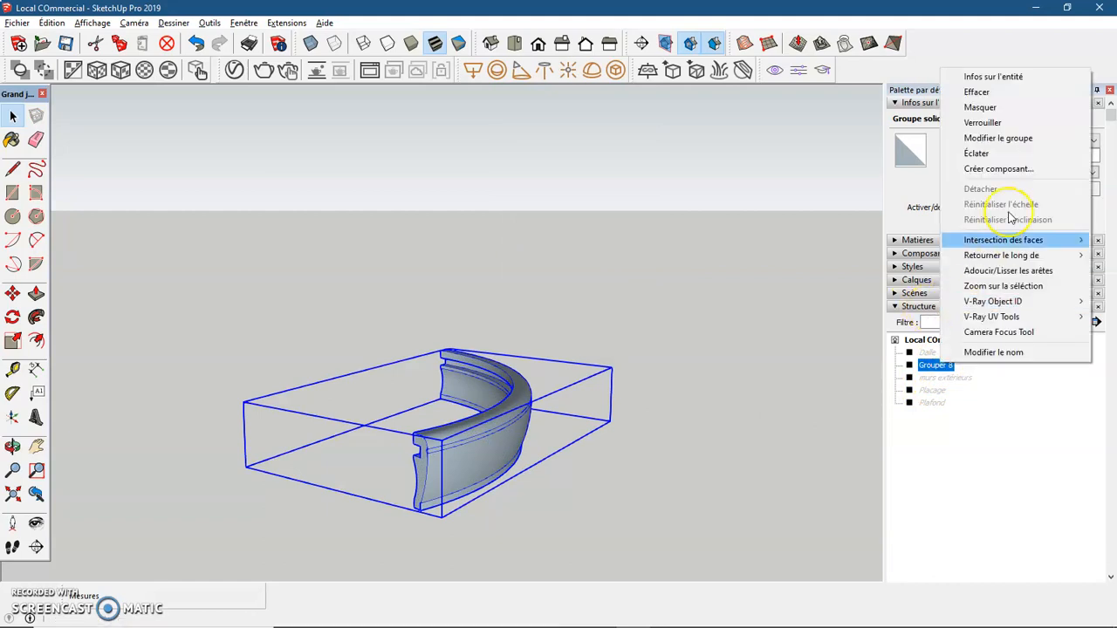
pyautogui.click(1012, 352)
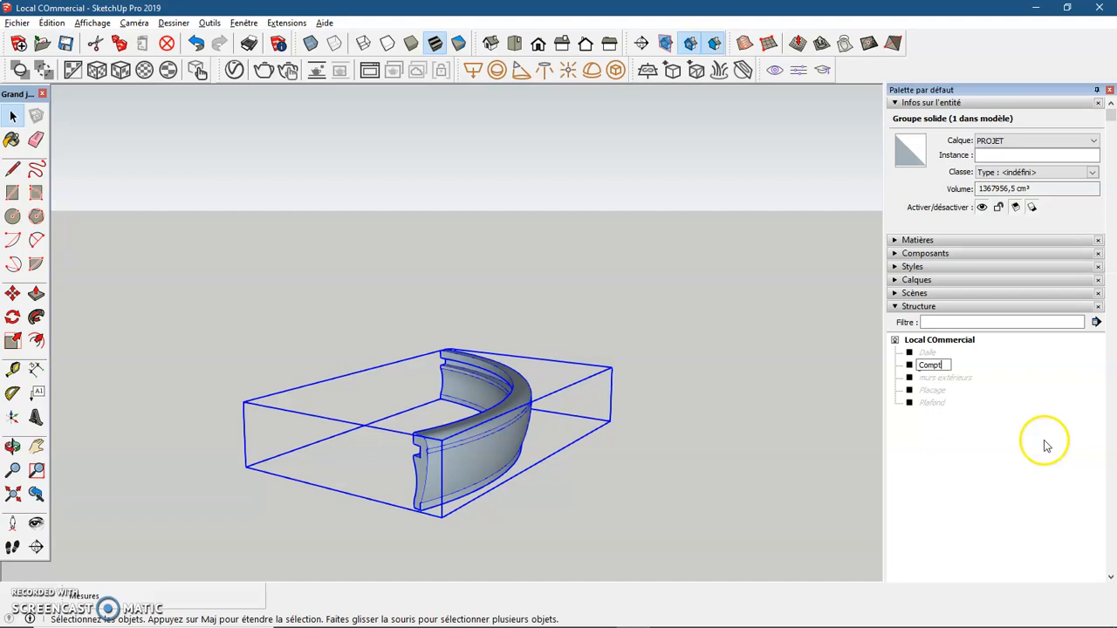
pyautogui.write('Comptoir')
pyautogui.press('Return')
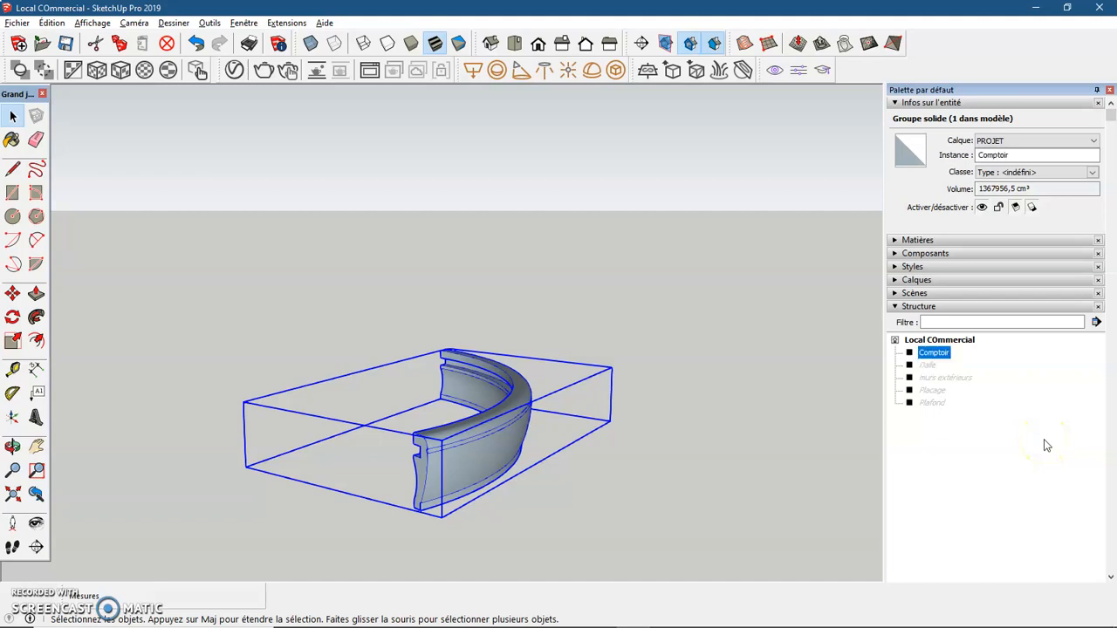
pyautogui.click(830, 343)
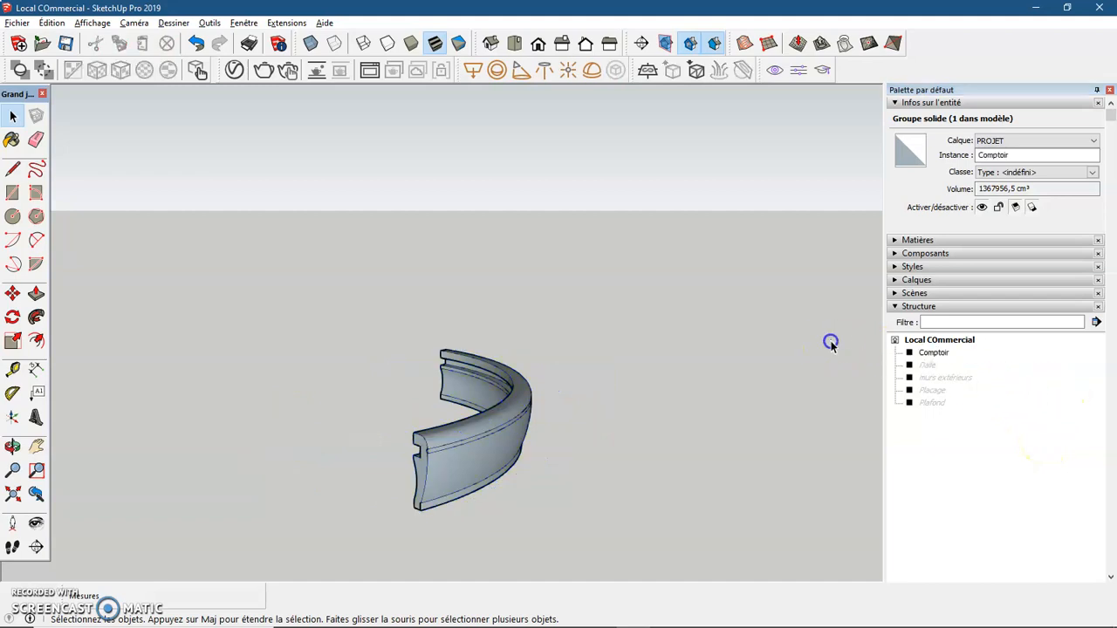
# Unhide the Dalle, murs extérieurs and Placage groups around the counter.
pyautogui.rightClick(930, 365)
pyautogui.click(973, 110)
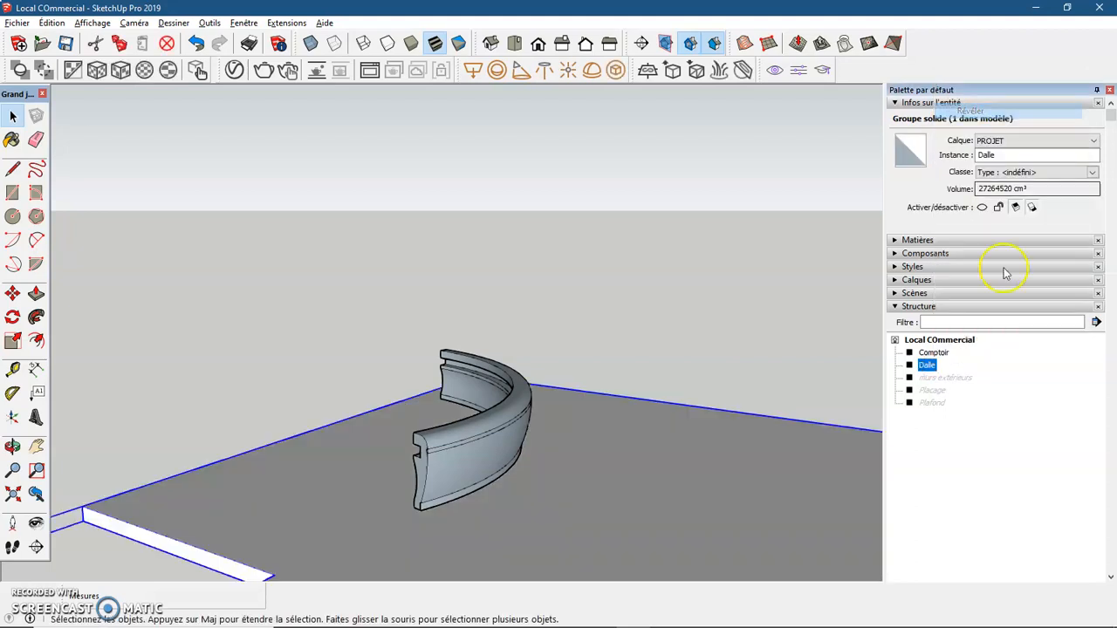
pyautogui.click(943, 377)
pyautogui.rightClick(944, 378)
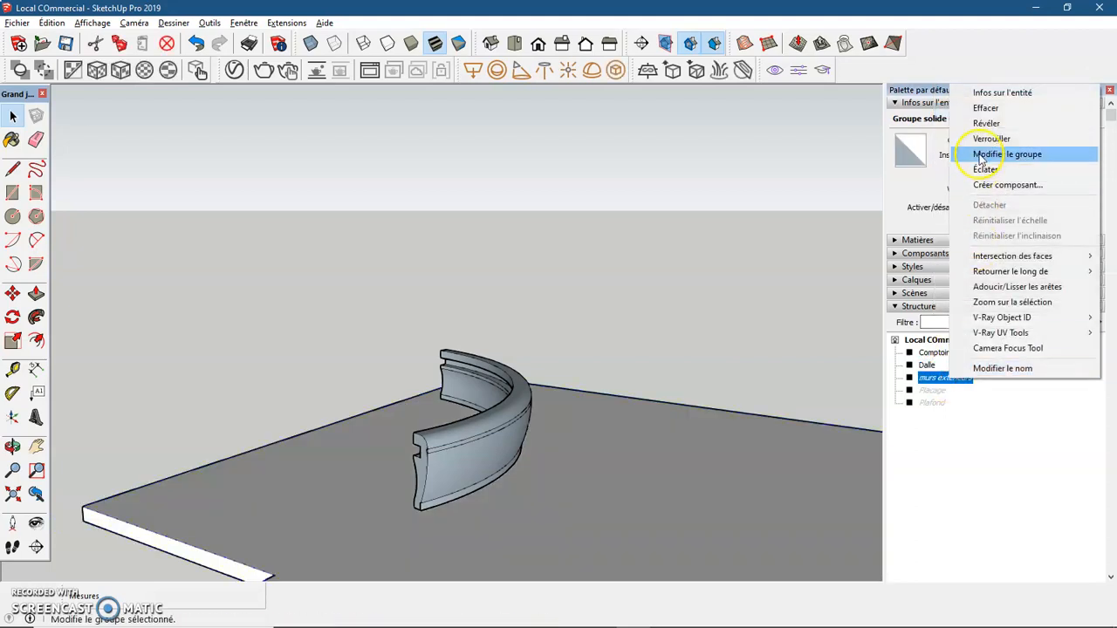
pyautogui.click(986, 123)
pyautogui.click(937, 391)
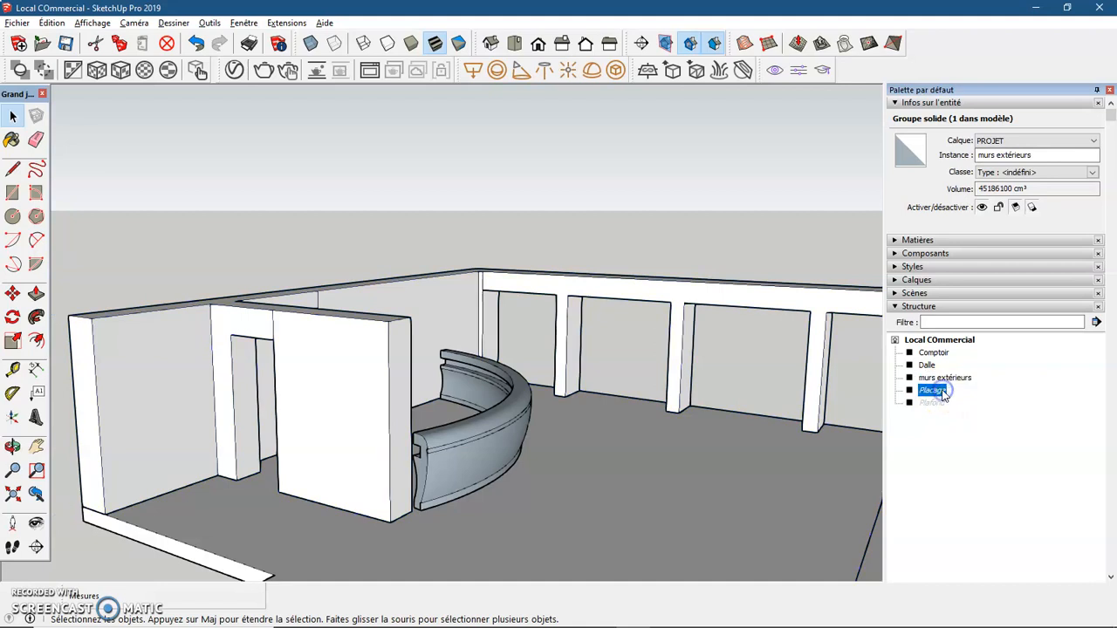
pyautogui.rightClick(942, 392)
pyautogui.click(977, 135)
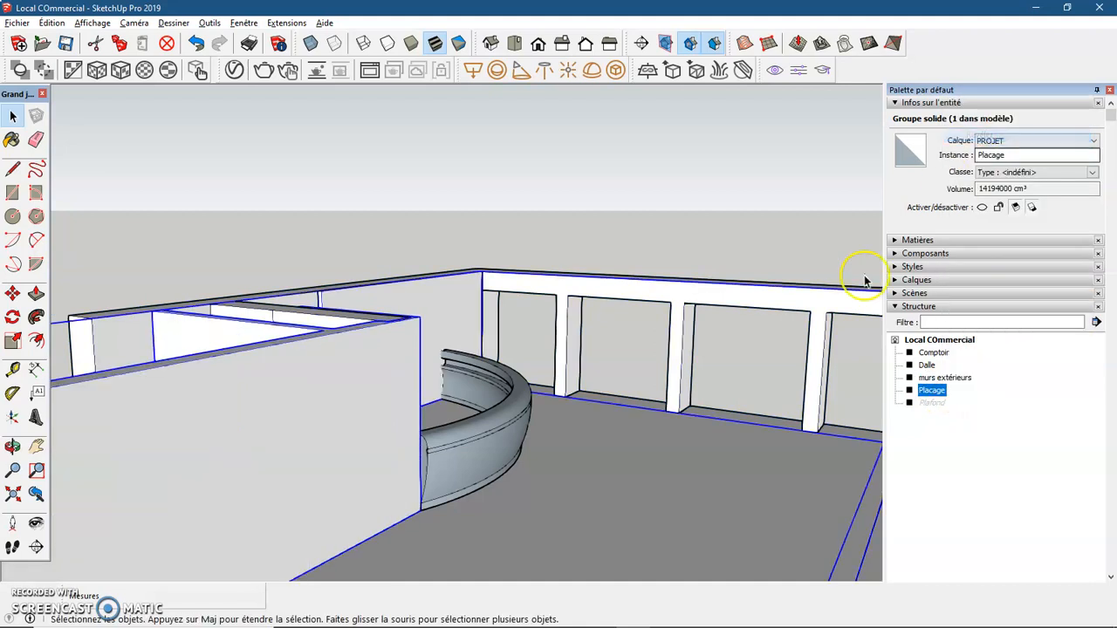
pyautogui.click(778, 232)
# Examine from above how the curved counter sits among the walls of the commercial space.
pyautogui.scroll(-3, 689, 358)
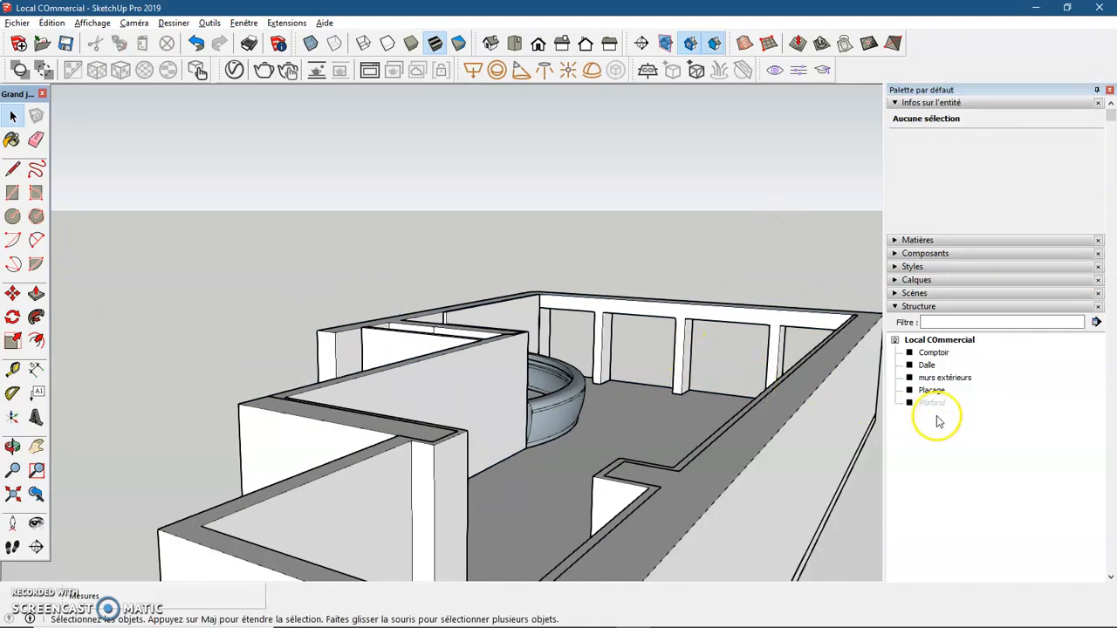
pyautogui.moveTo(599, 392); pyautogui.dragTo(320, 399, button='middle')
pyautogui.moveTo(512, 407); pyautogui.dragTo(489, 392, button='middle')
pyautogui.scroll(-3, 489, 392)
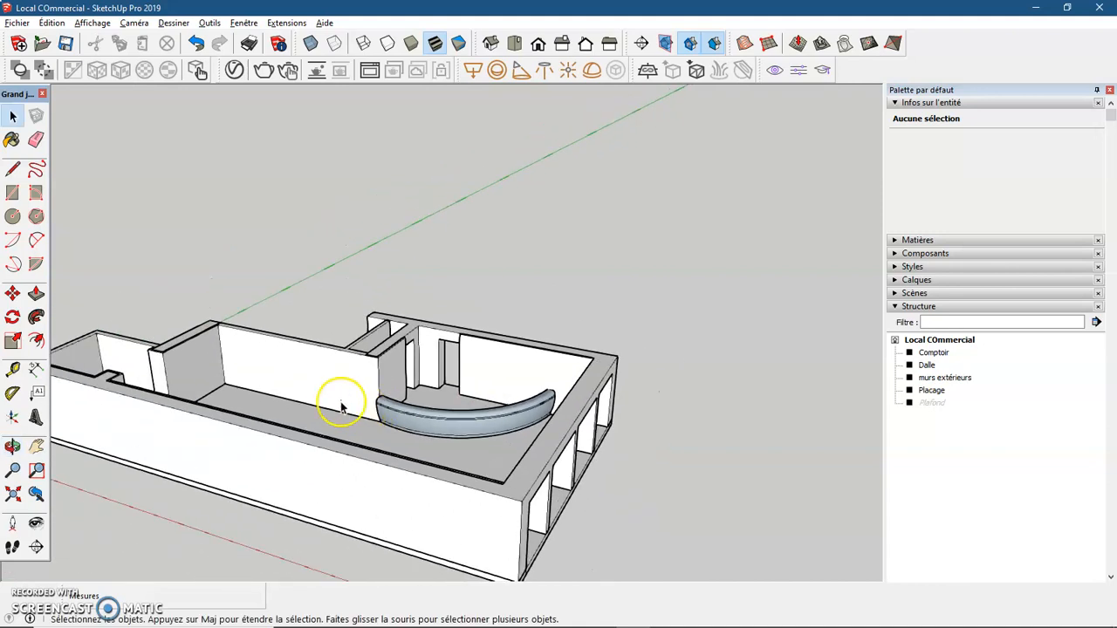
pyautogui.scroll(4, 201, 366)
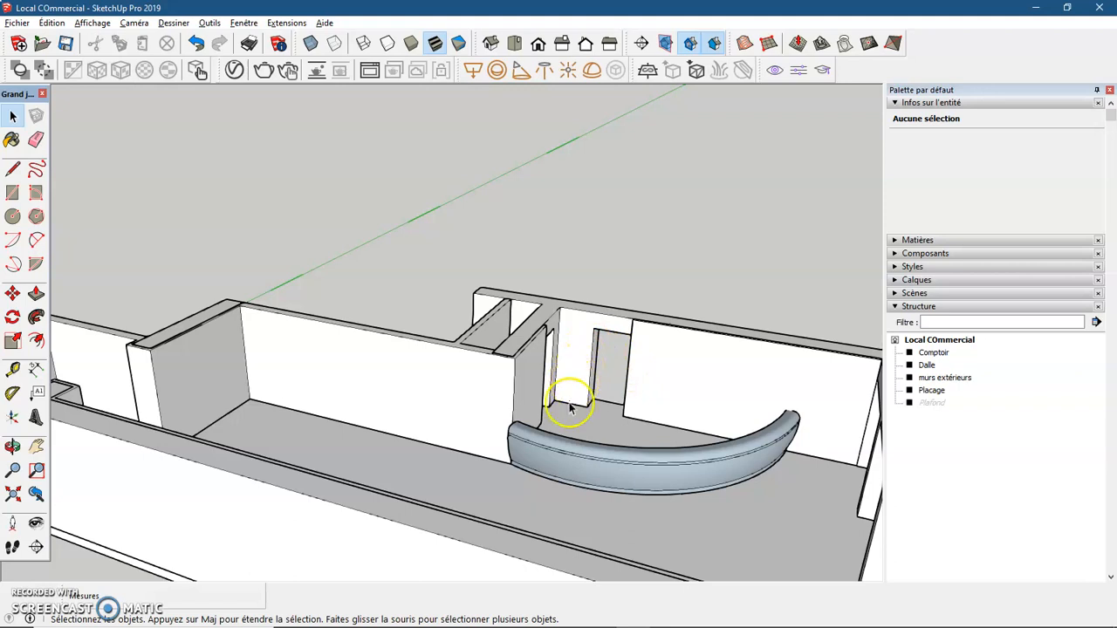
pyautogui.moveTo(375, 436); pyautogui.dragTo(321, 451, button='middle')
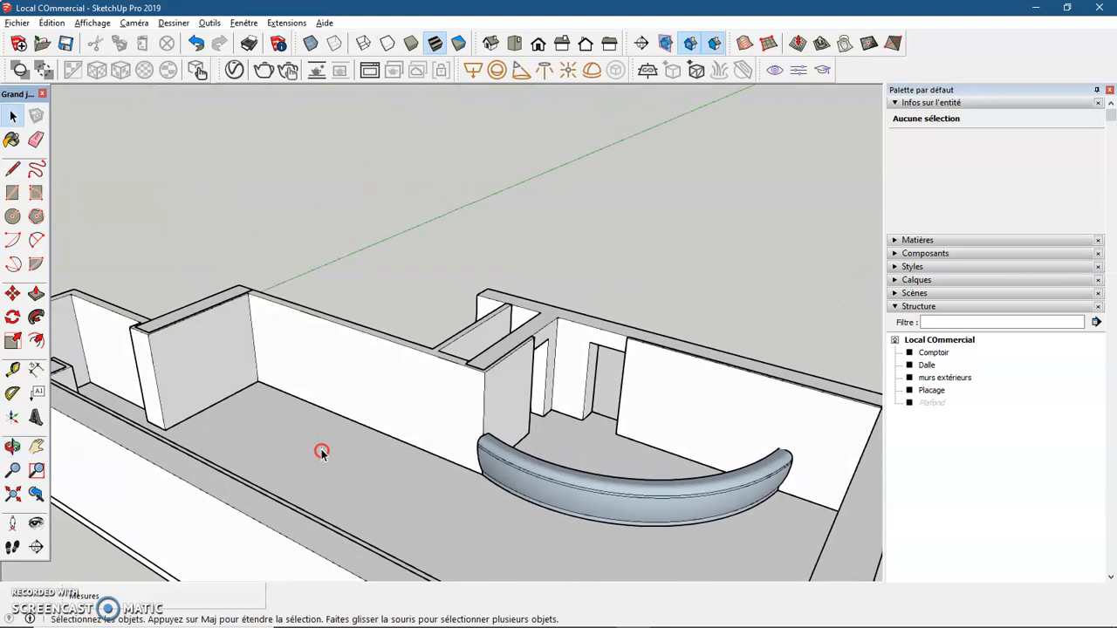